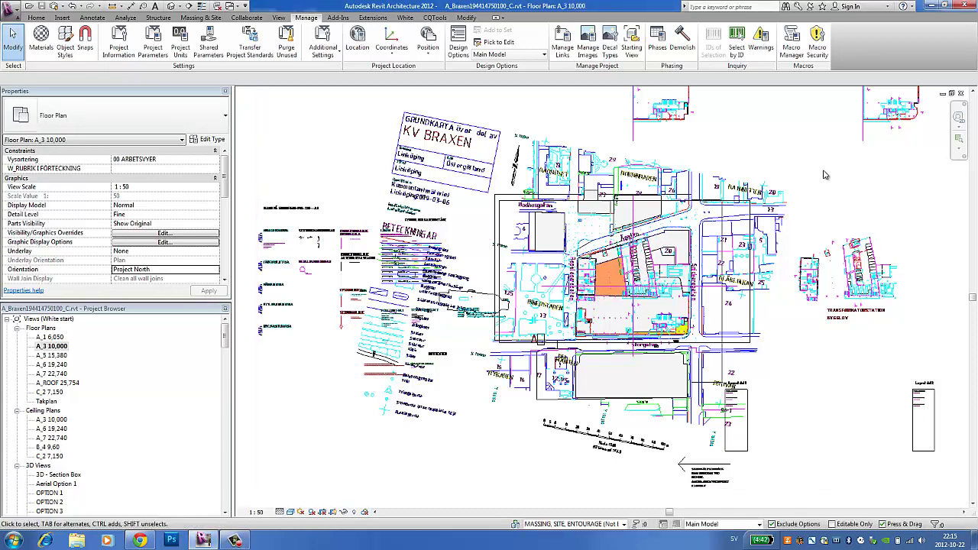
Replace Stockholm in the project address with 'Link' and keep the entered address at the warning.
scroll(822, 173, up, 1)
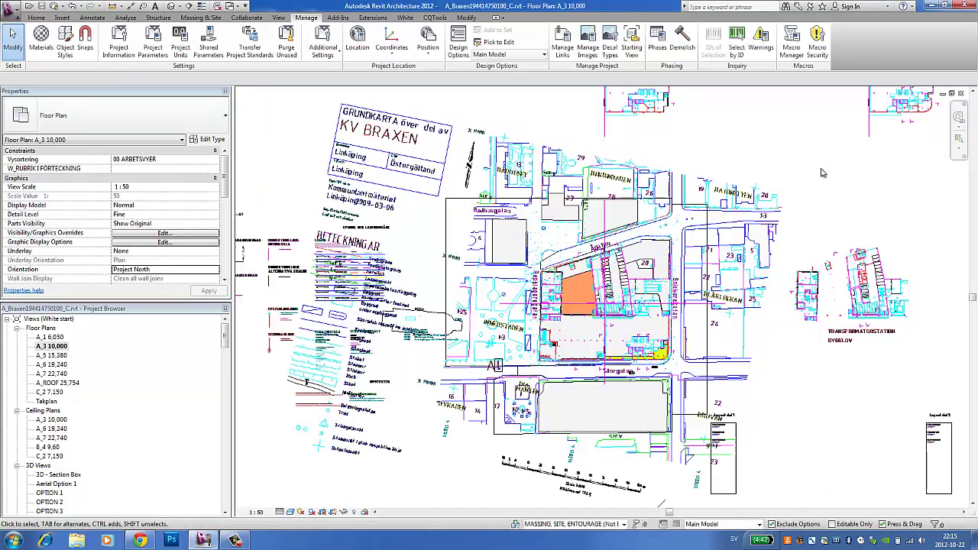
scroll(821, 173, up, 1)
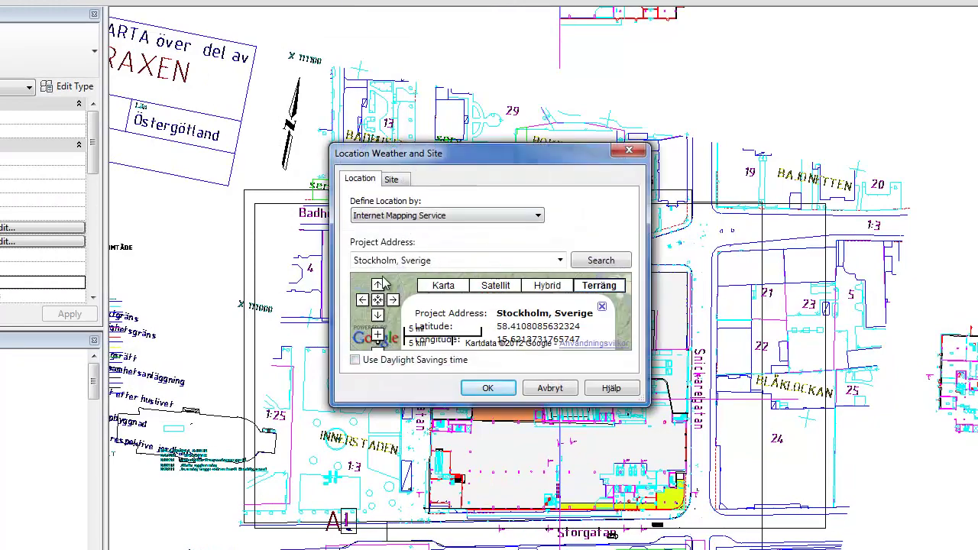
drag(482, 154, 271, 78)
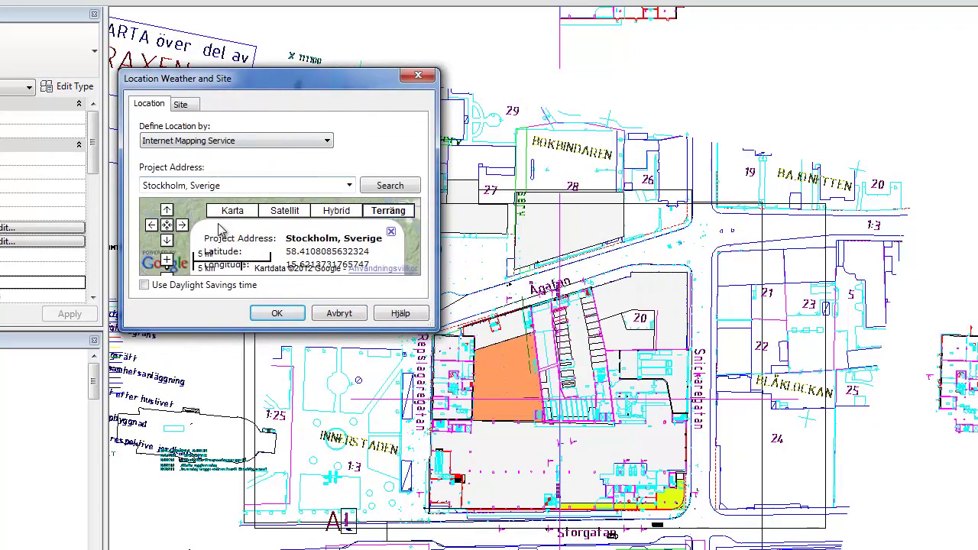
click(188, 186)
click(188, 186)
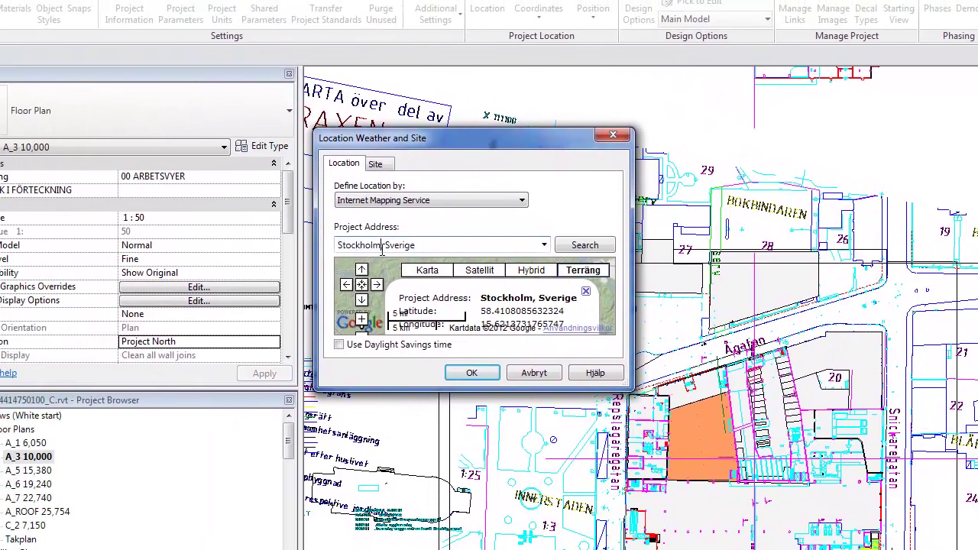
double_click(378, 246)
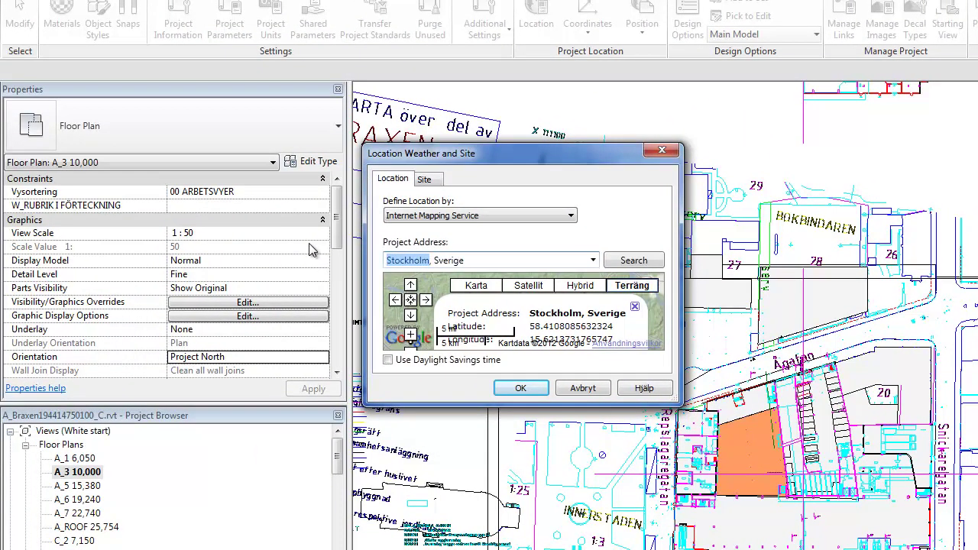
text(Link)
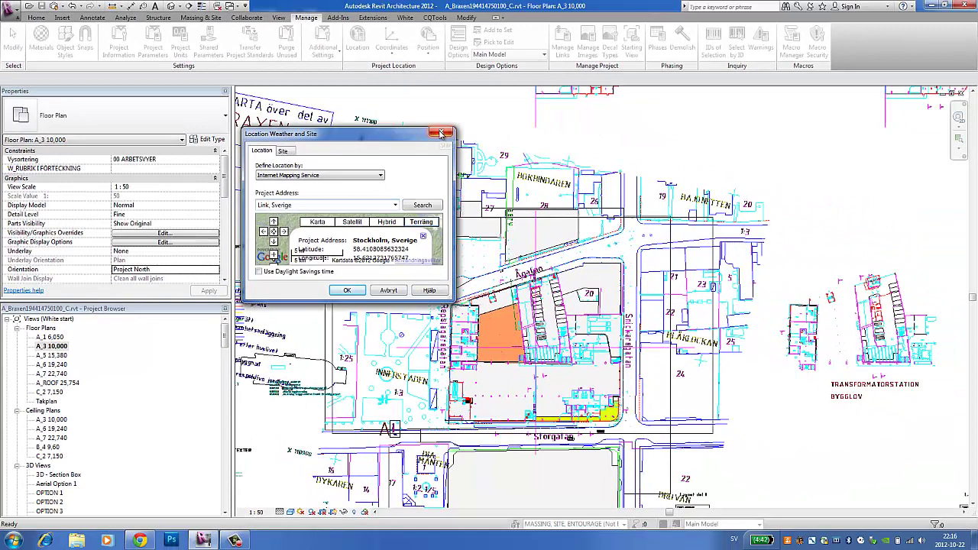
click(359, 296)
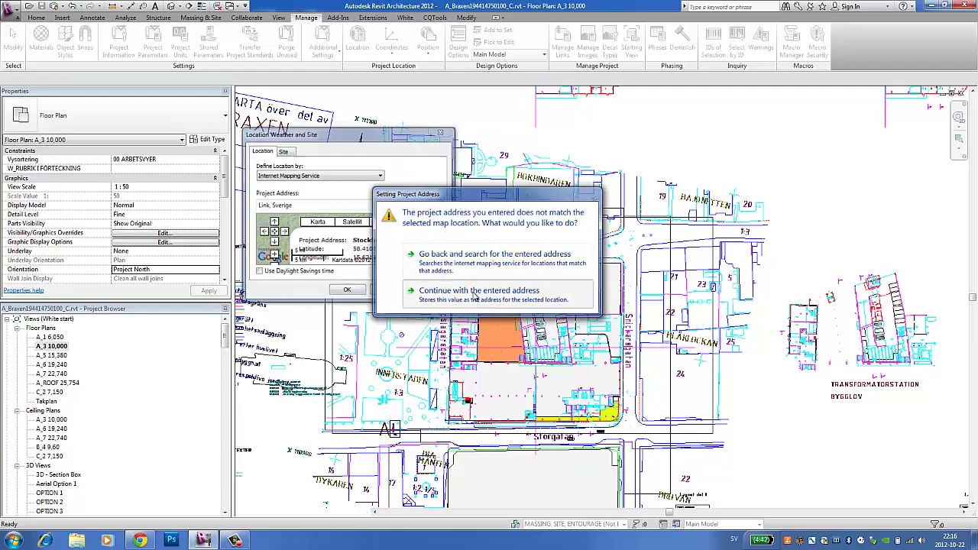
click(475, 292)
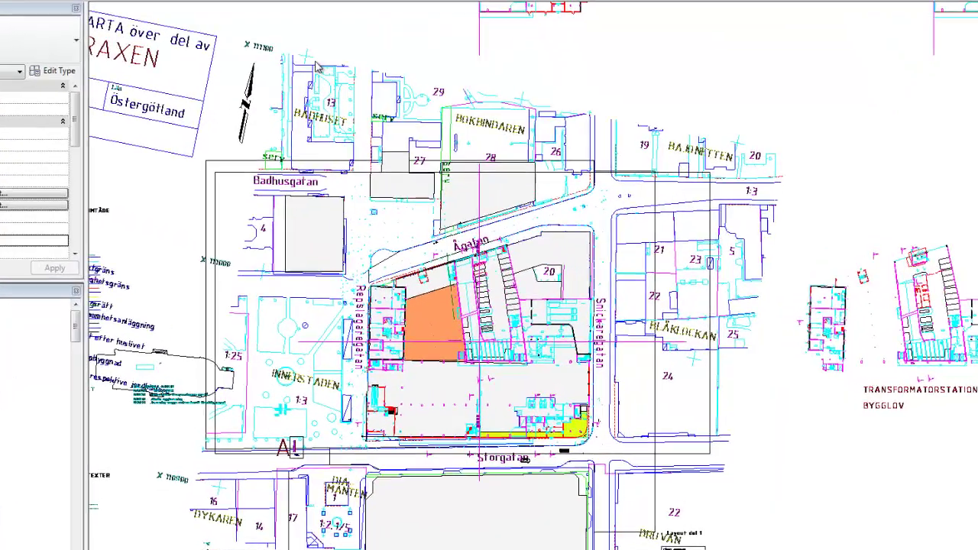
Complete the address as Linköping, Sverige, find it on the map and accept the location.
click(360, 48)
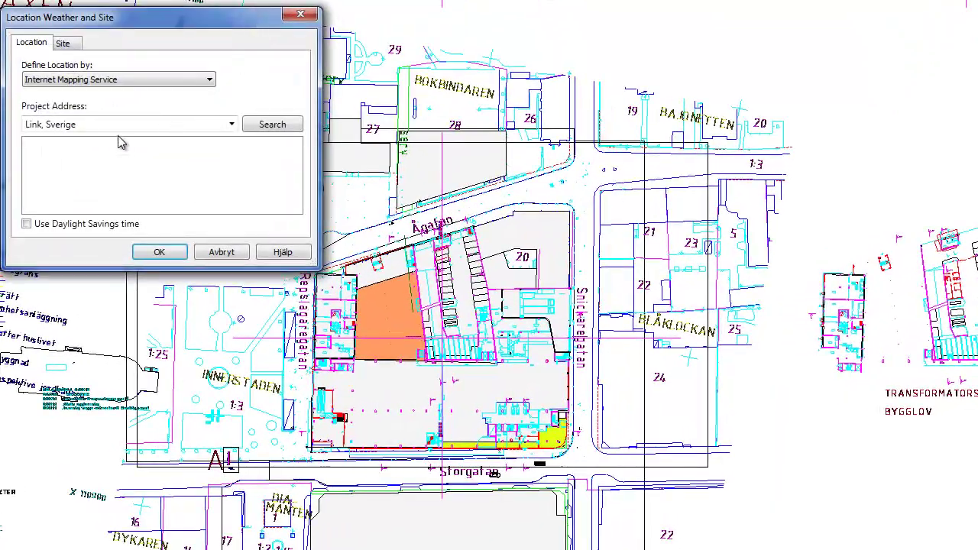
click(44, 125)
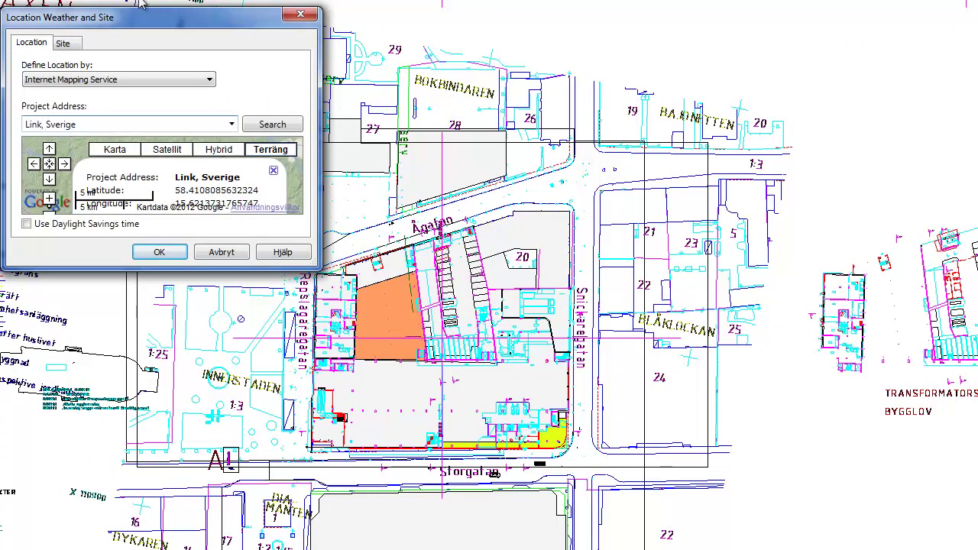
text(öping)
click(273, 125)
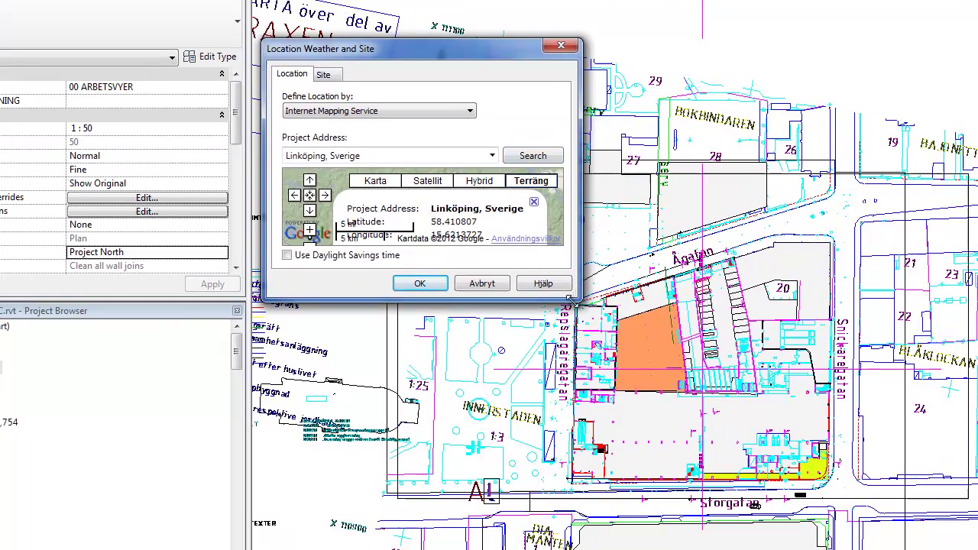
drag(581, 300, 714, 511)
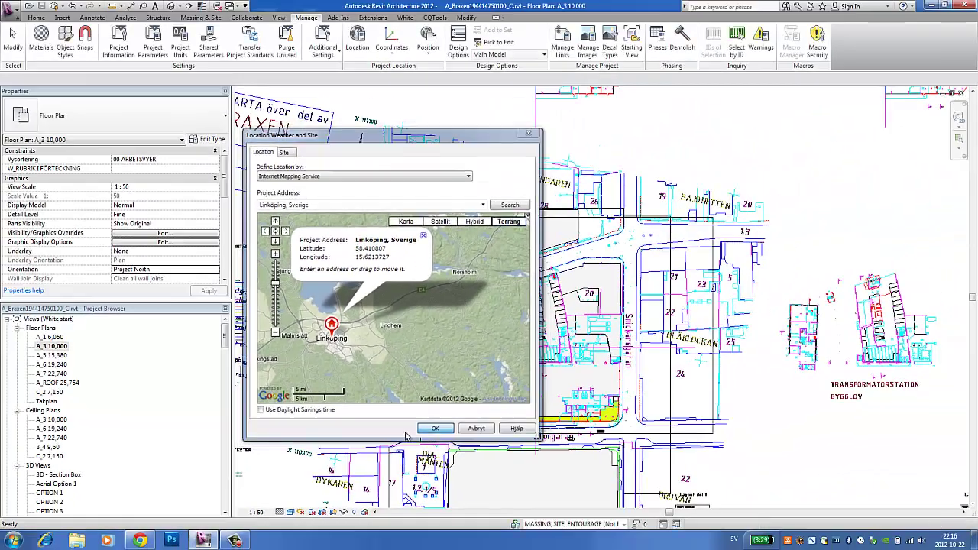
click(549, 494)
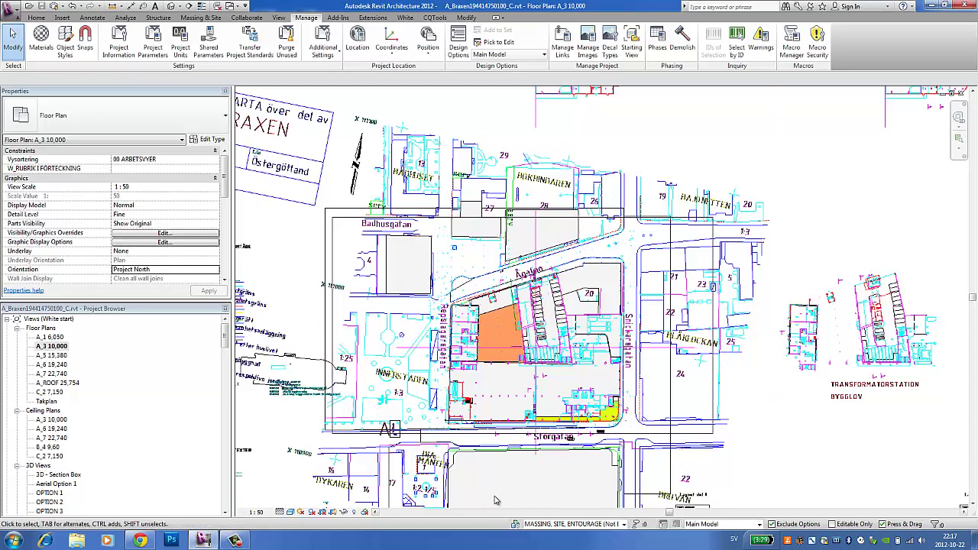
Set the A_3 10,000 plan's Orientation to True North, apply it, and bring the north arrow into view.
middle_drag(495, 501, 501, 430)
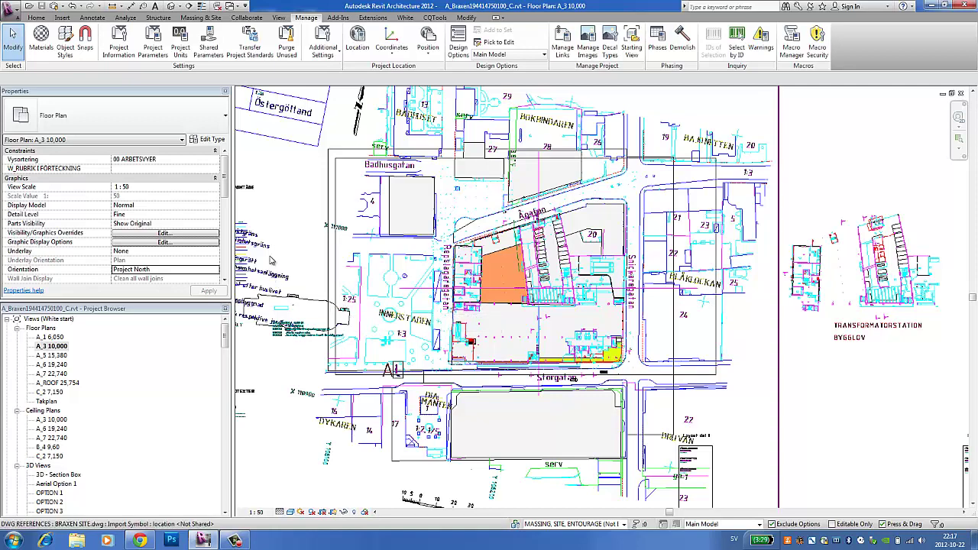
click(215, 269)
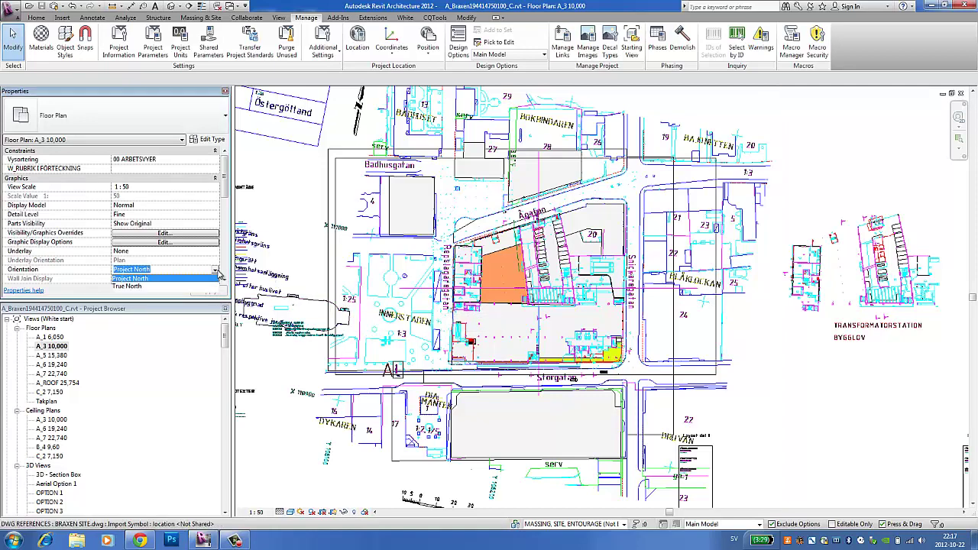
click(195, 288)
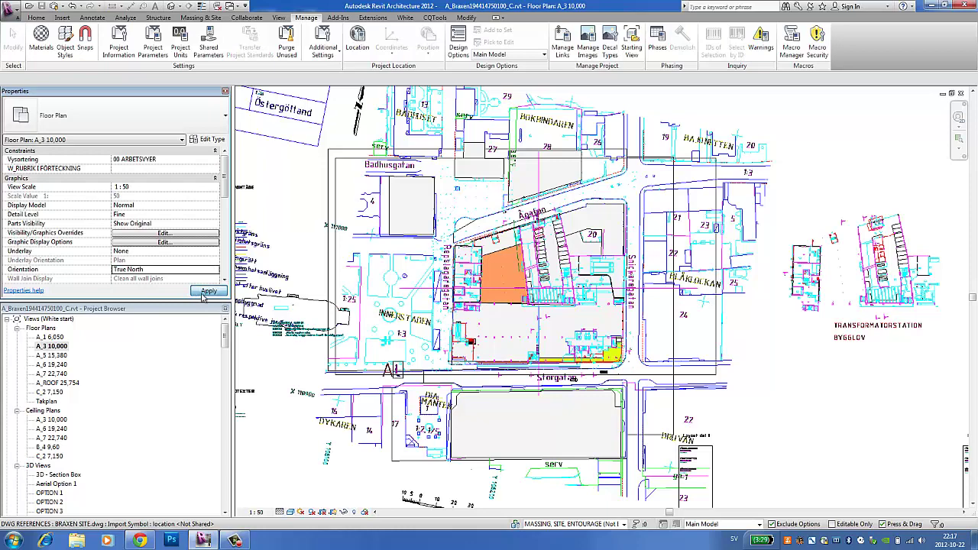
click(204, 294)
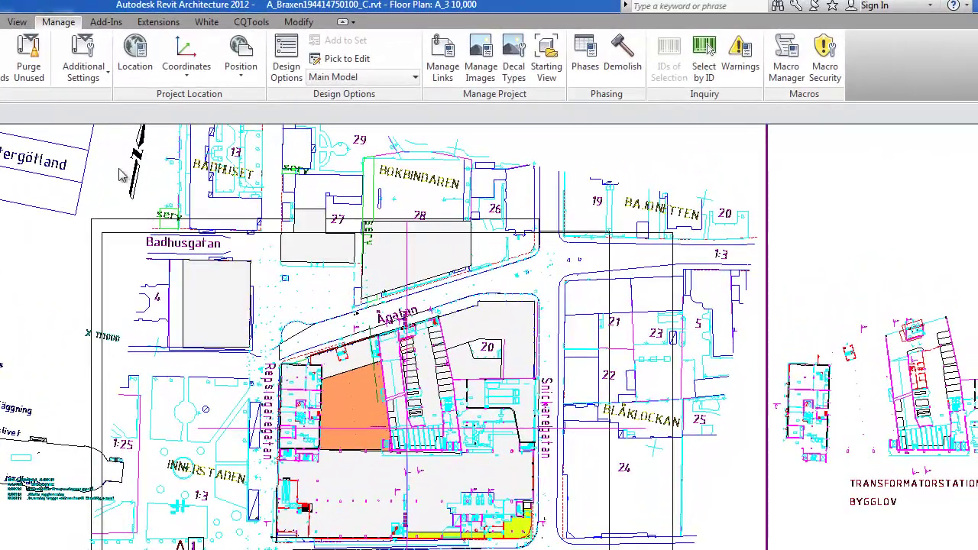
middle_drag(120, 176, 169, 315)
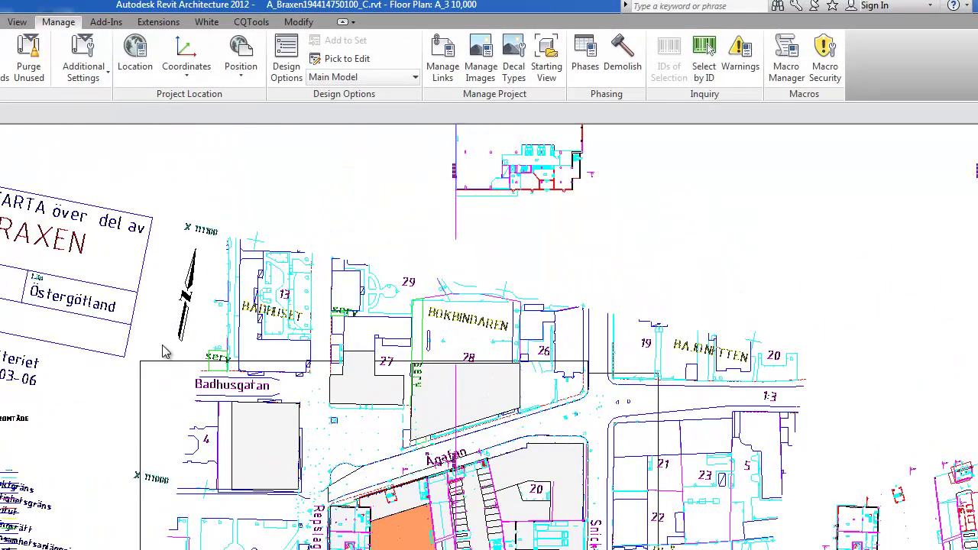
scroll(181, 313, up, 4)
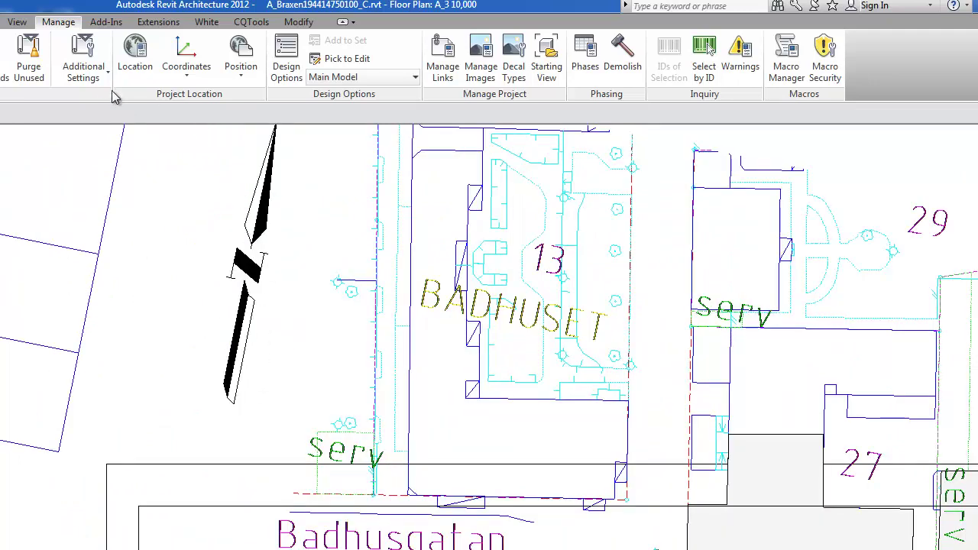
Rotate True North about 11.4° around a point beside the north arrow, aligning it with the map's arrow.
click(187, 73)
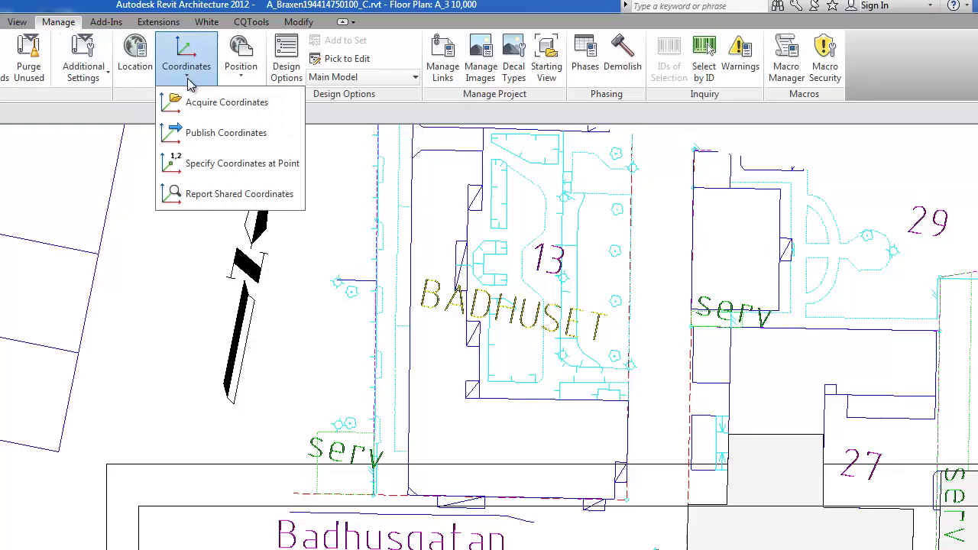
click(253, 76)
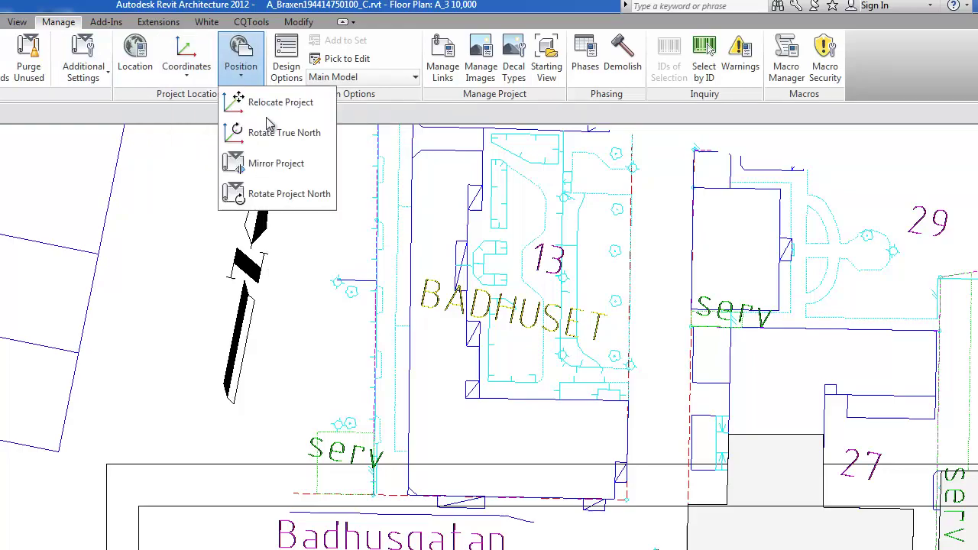
click(277, 145)
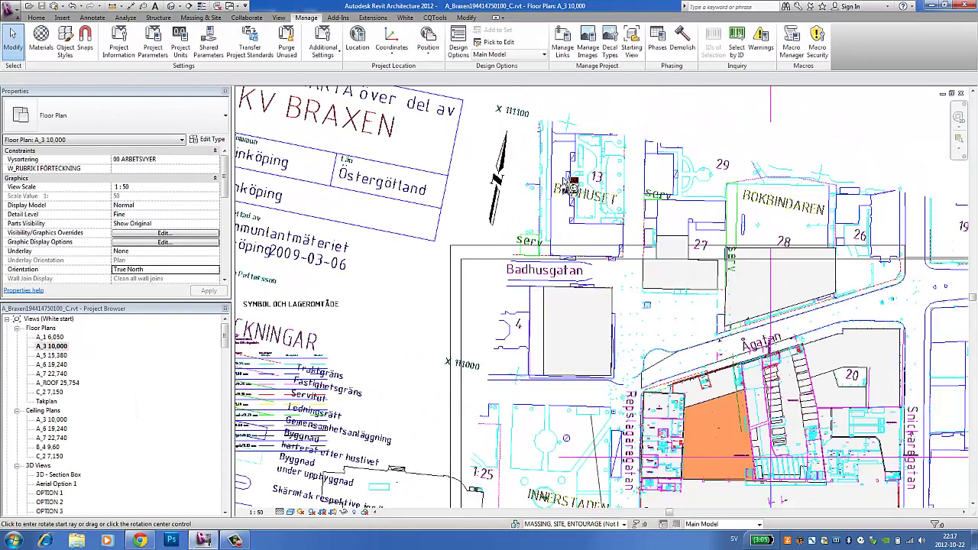
scroll(572, 188, down, 1)
scroll(572, 187, down, 1)
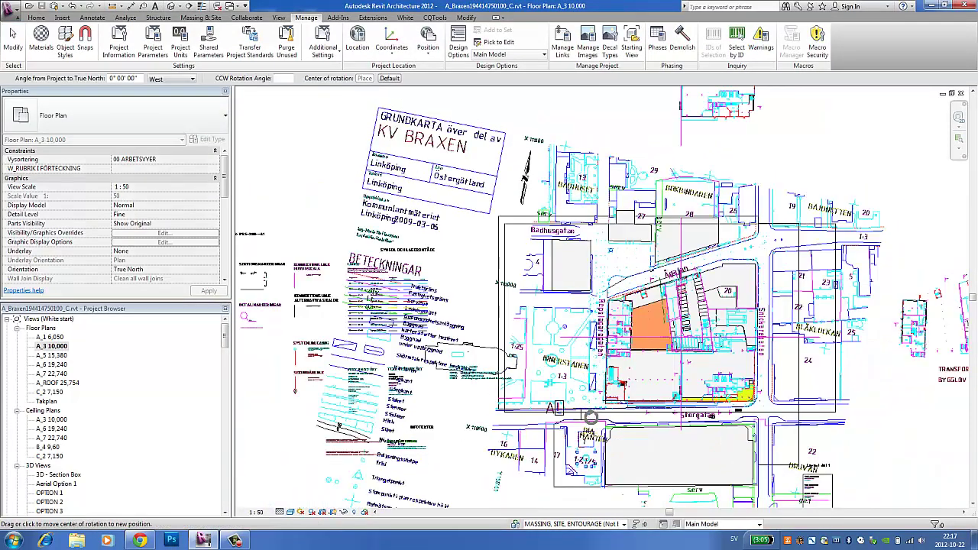
click(520, 207)
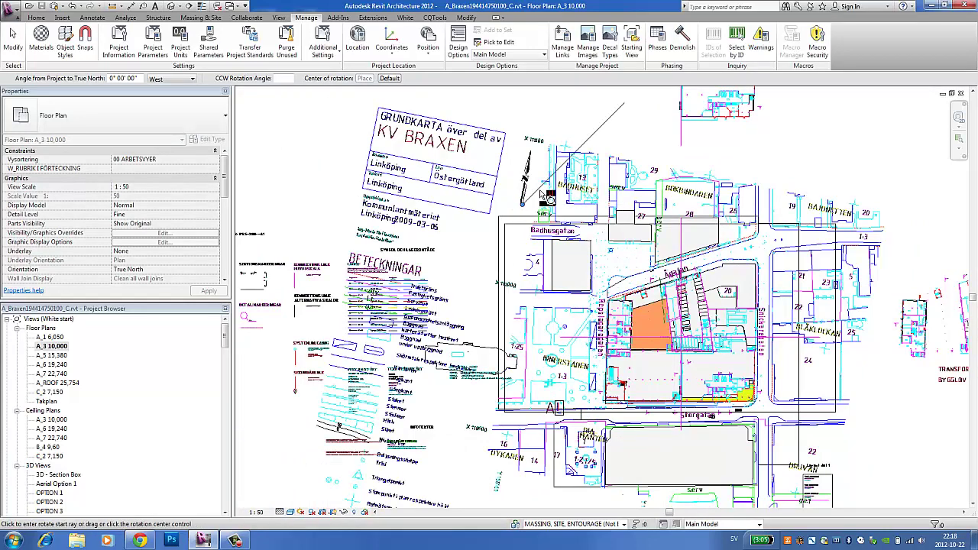
scroll(541, 188, up, 2)
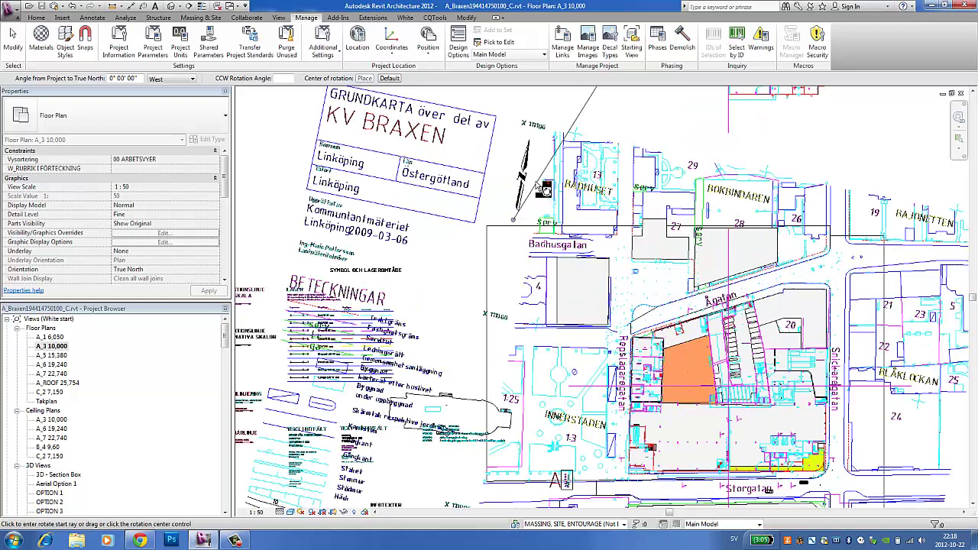
scroll(539, 185, up, 3)
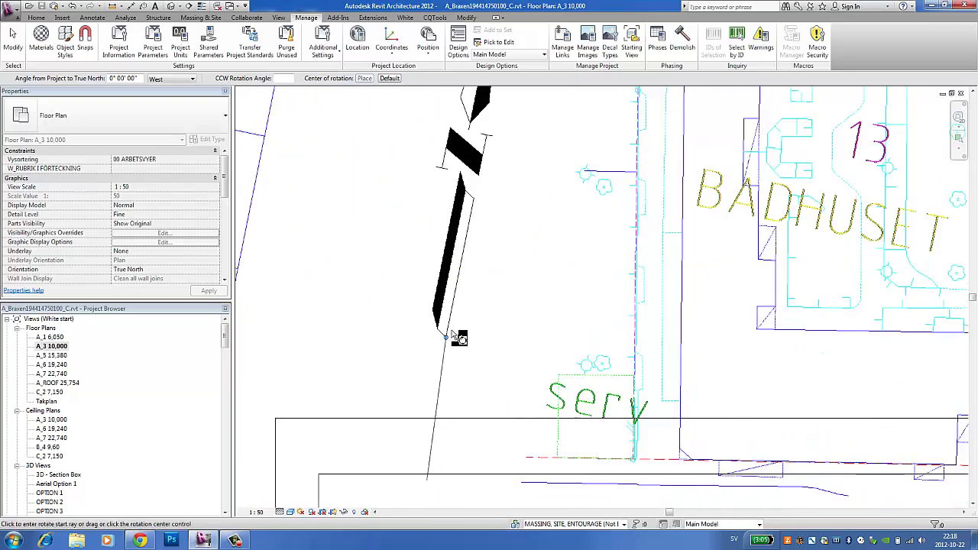
click(432, 257)
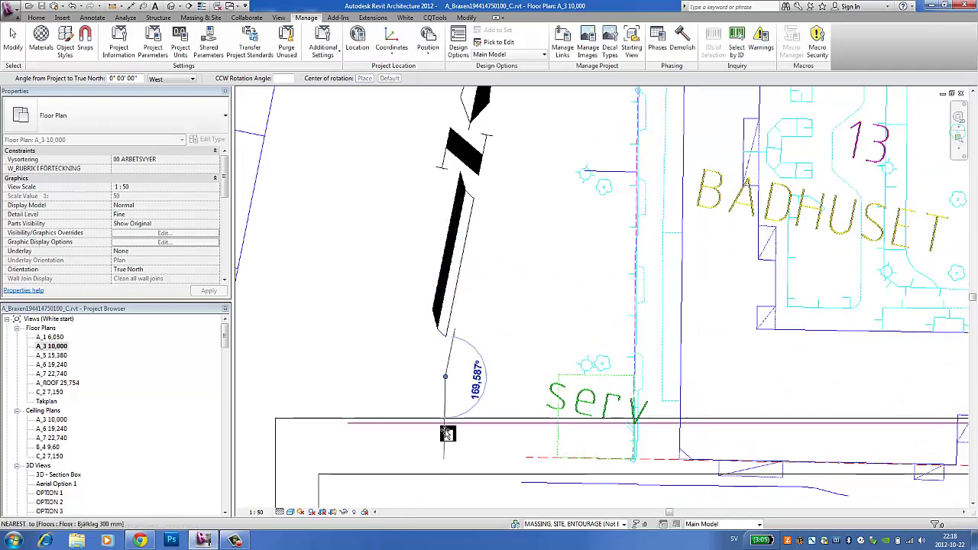
scroll(447, 434, down, 3)
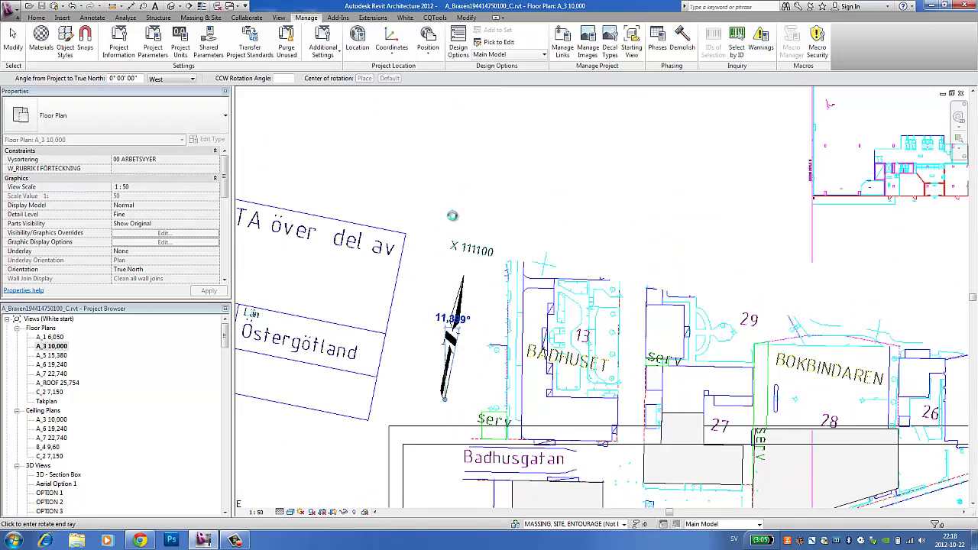
click(453, 213)
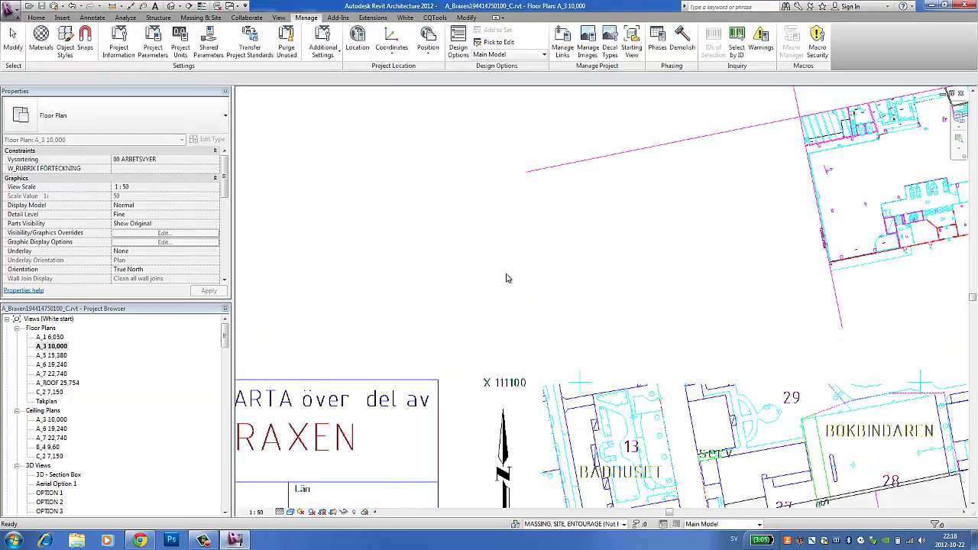
Change the A_3 10,000 plan's Orientation property back from True North to Project North.
scroll(508, 277, down, 5)
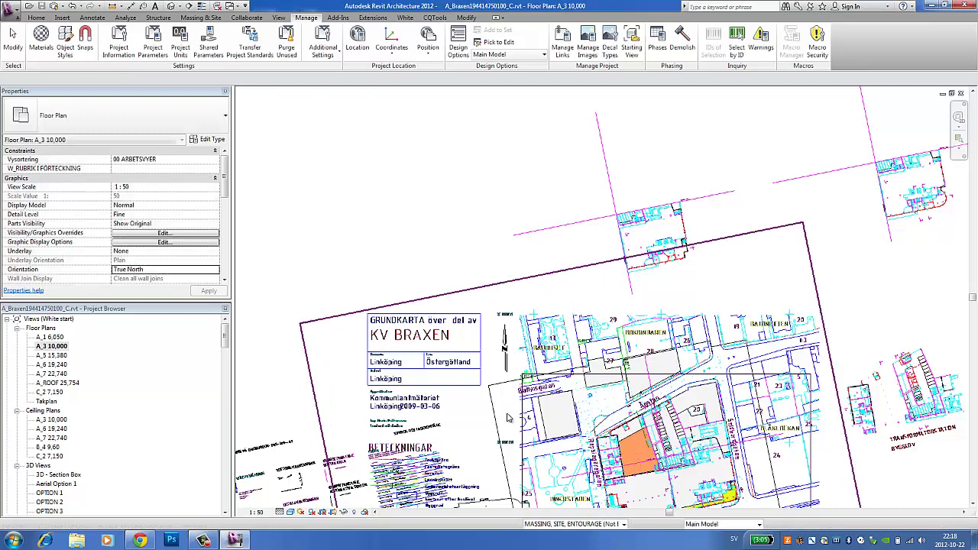
scroll(512, 407, up, 3)
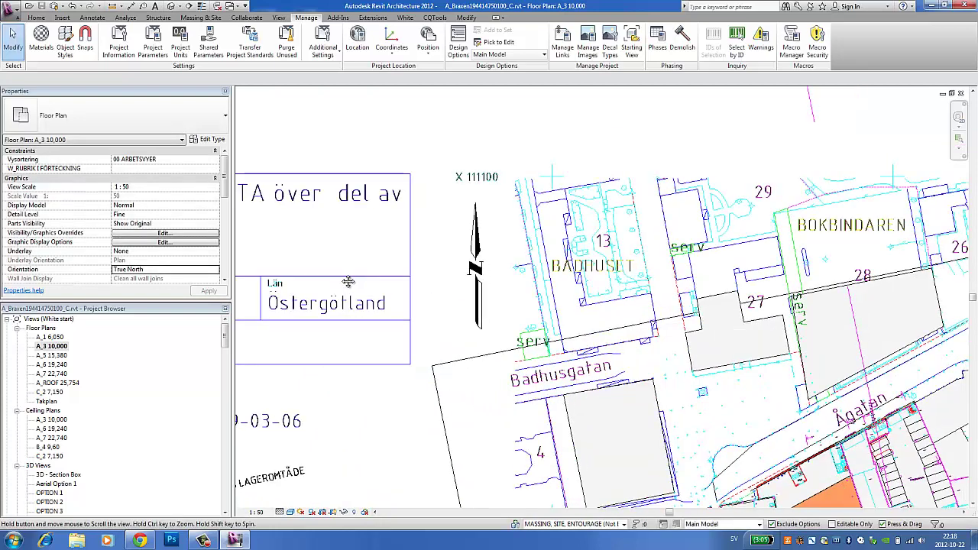
middle_drag(350, 281, 347, 277)
scroll(332, 275, down, 3)
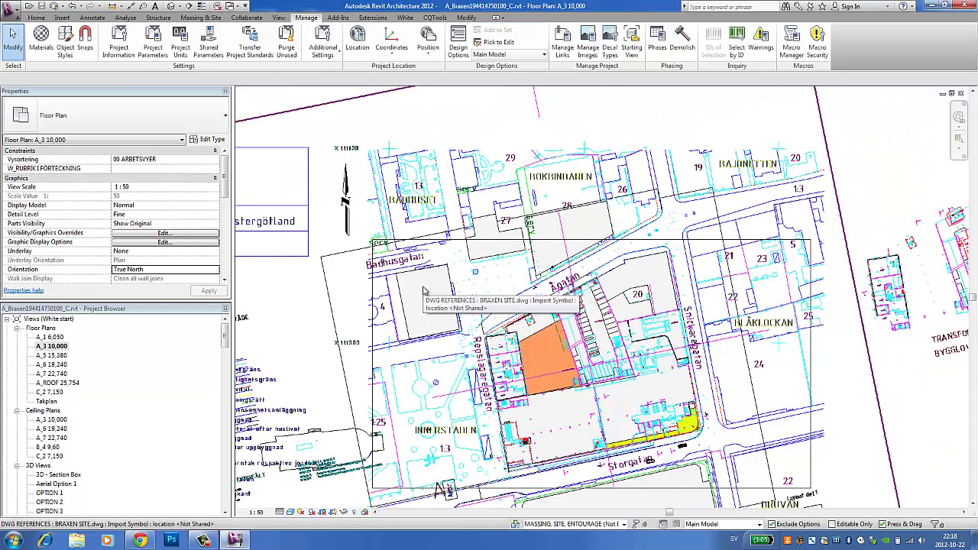
click(168, 269)
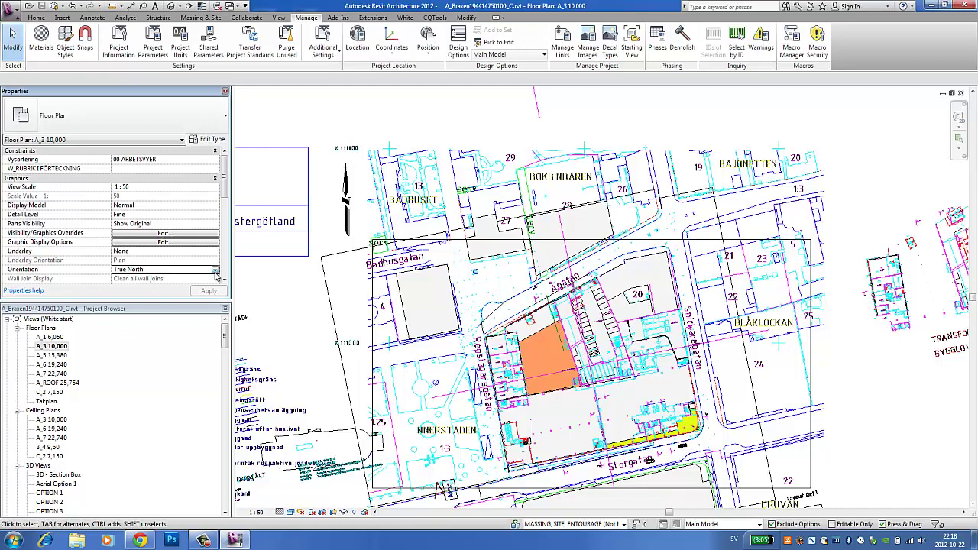
click(215, 269)
click(217, 279)
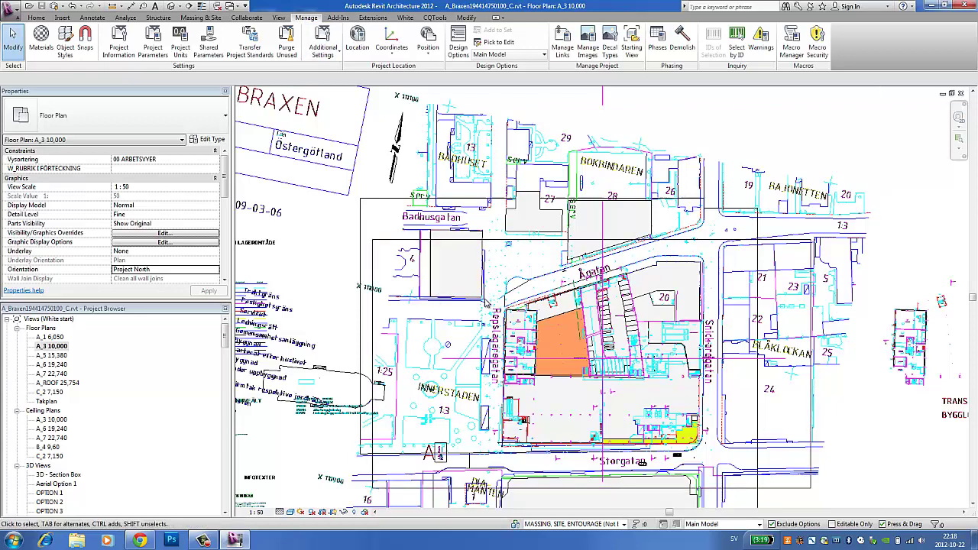
scroll(505, 268, down, 2)
scroll(550, 413, up, 3)
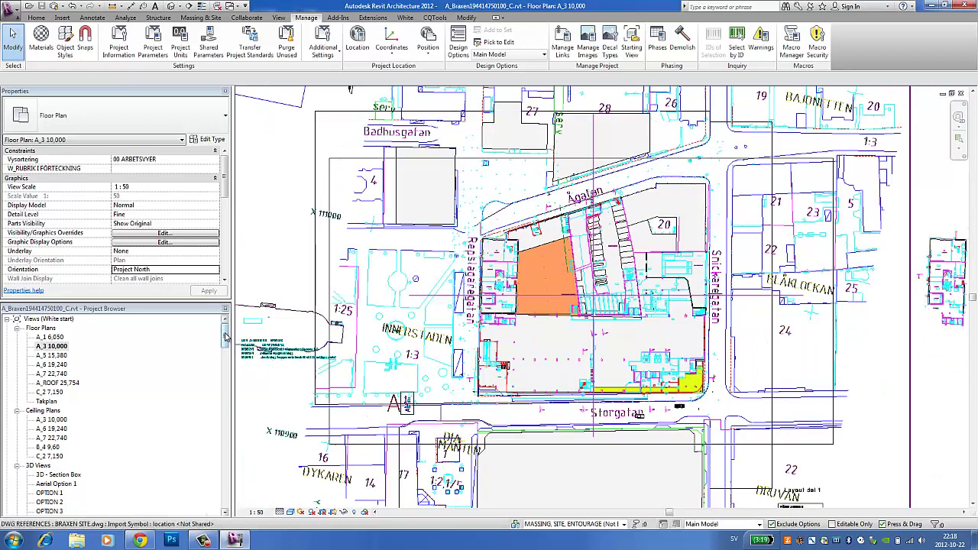
scroll(87, 395, down, 3)
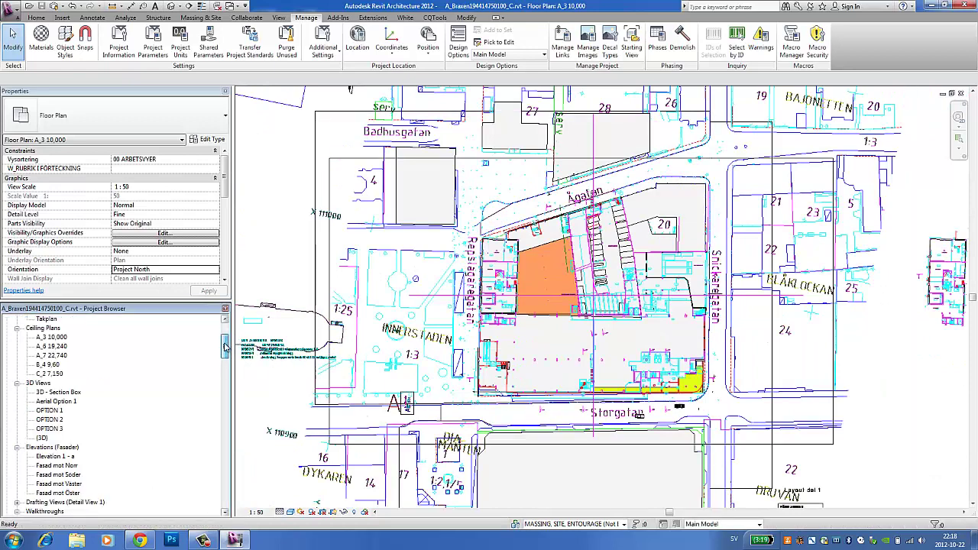
Open the OPTION 1 3D perspective, reposition it, and switch on sun shadows.
double_click(57, 413)
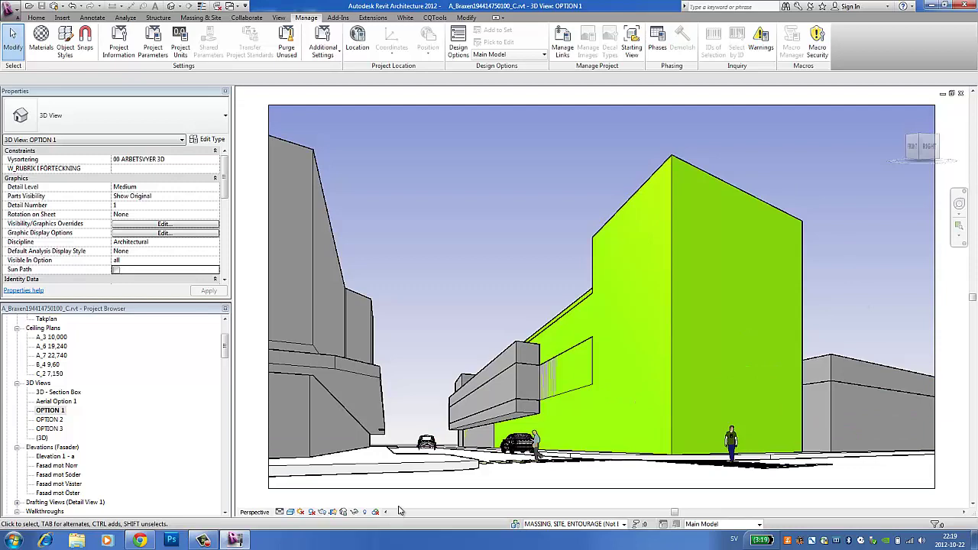
middle_drag(403, 524, 400, 482)
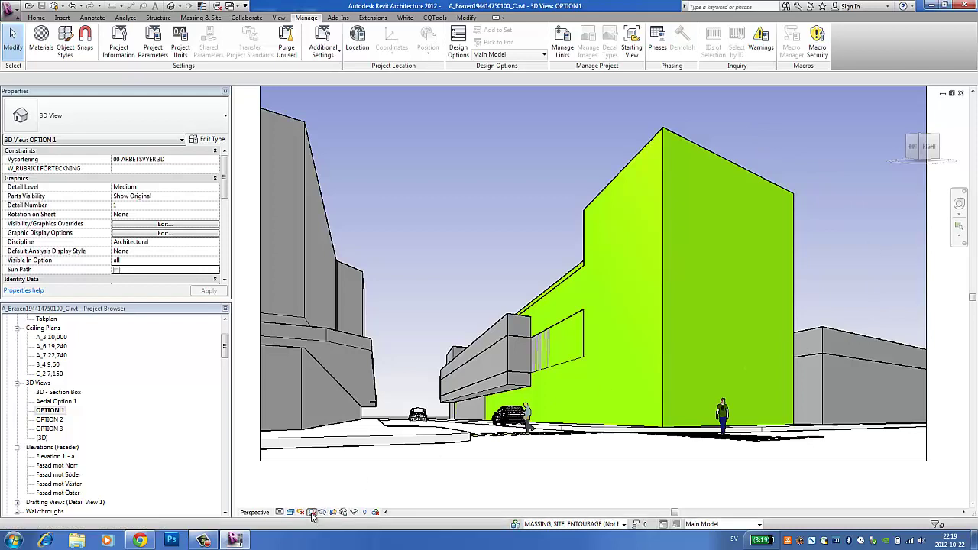
click(311, 514)
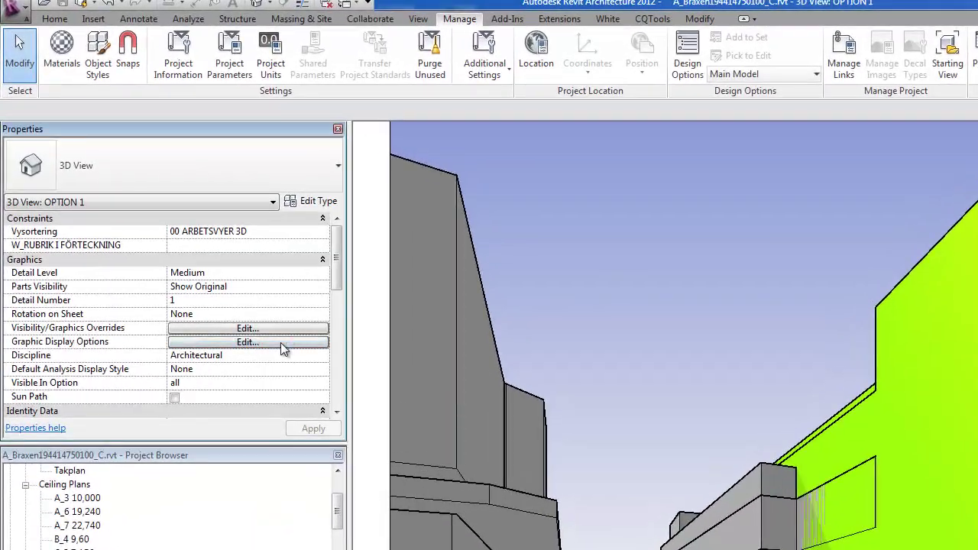
click(222, 273)
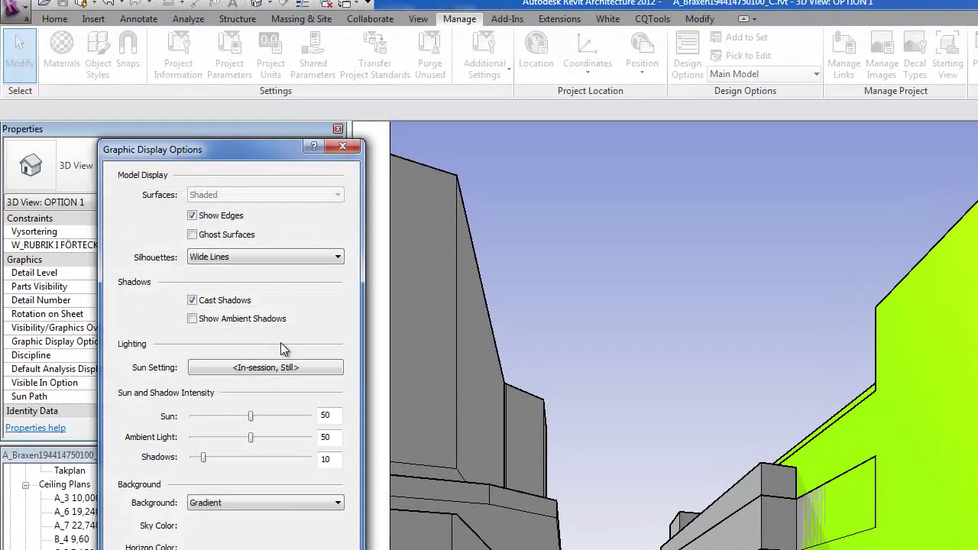
click(244, 368)
drag(169, 182, 213, 142)
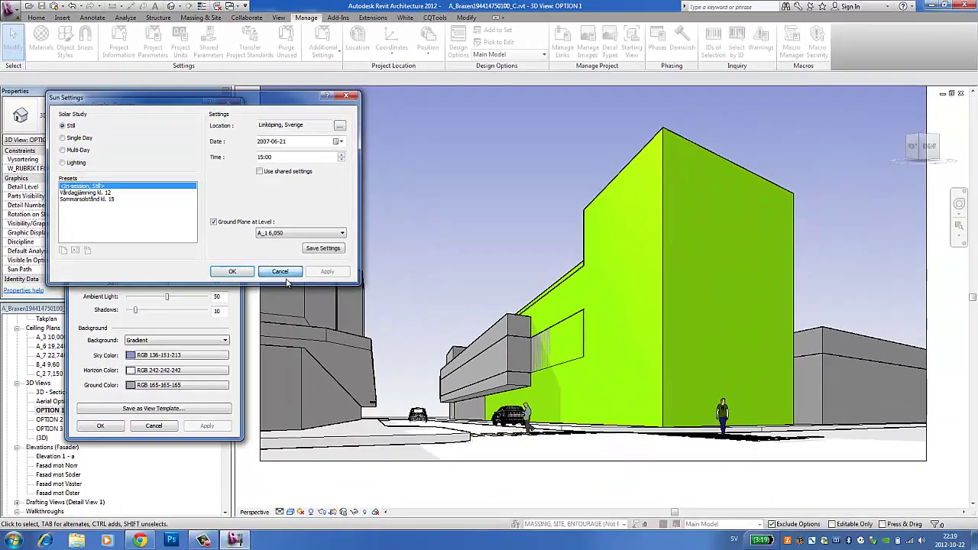
click(421, 401)
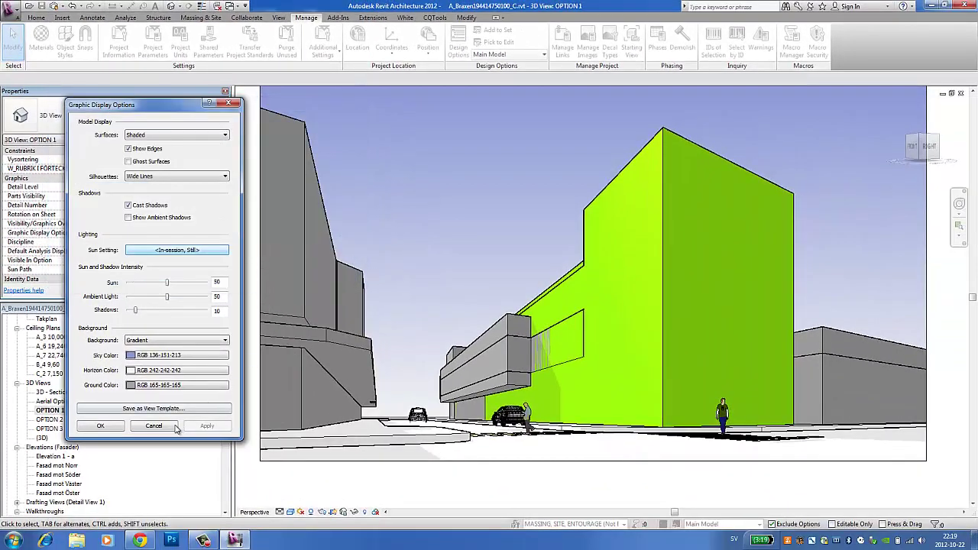
click(154, 425)
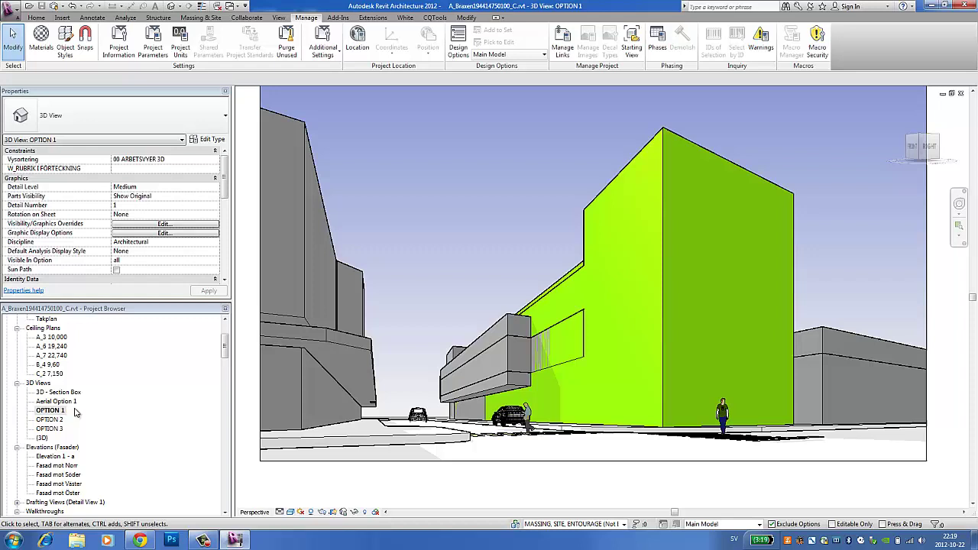
right_click(63, 413)
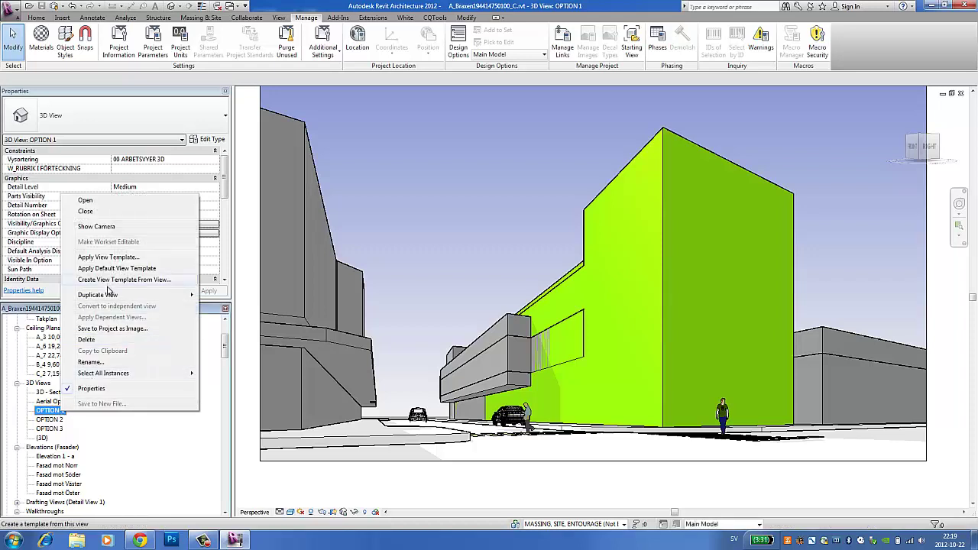
Duplicate OPTION 1 with detailing and rename the copy Solar Summer.
click(239, 306)
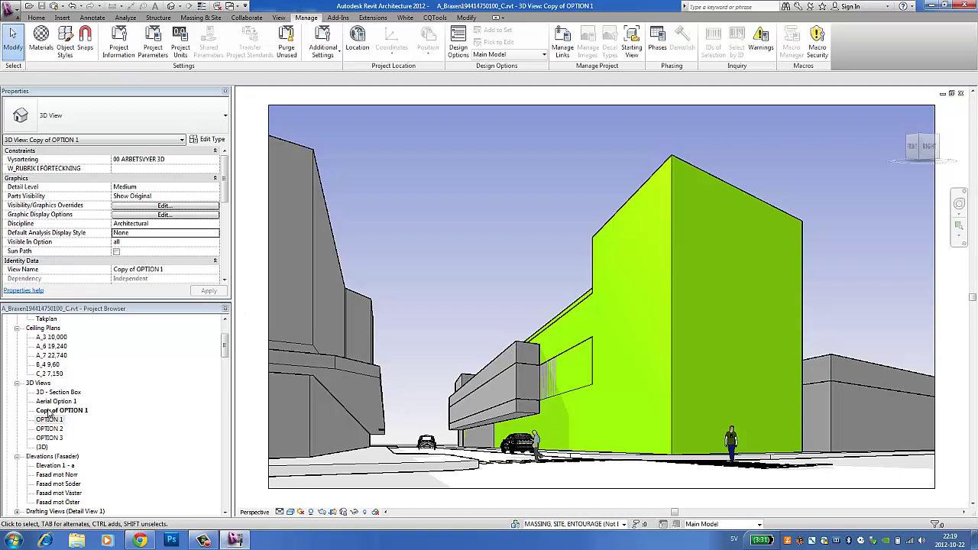
right_click(49, 406)
click(77, 359)
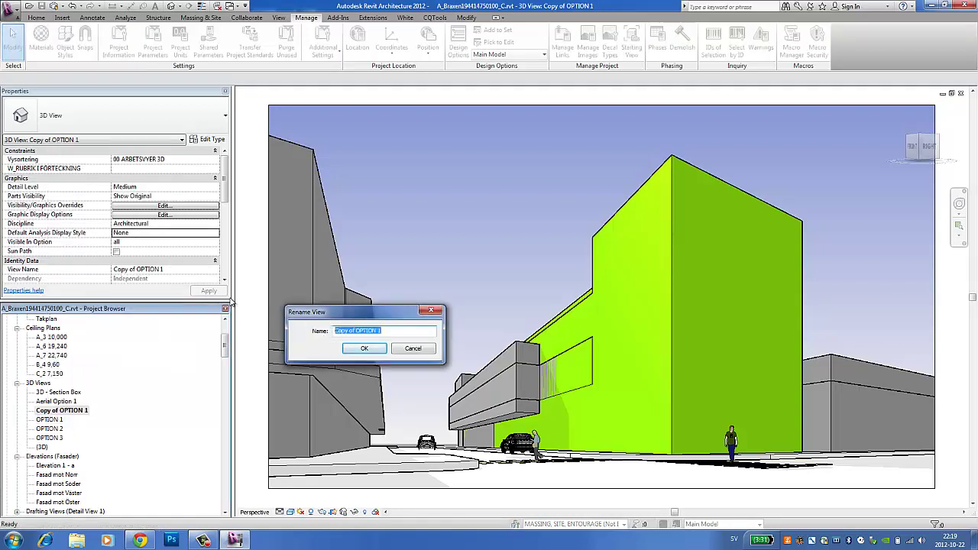
text(Sa)
click(375, 352)
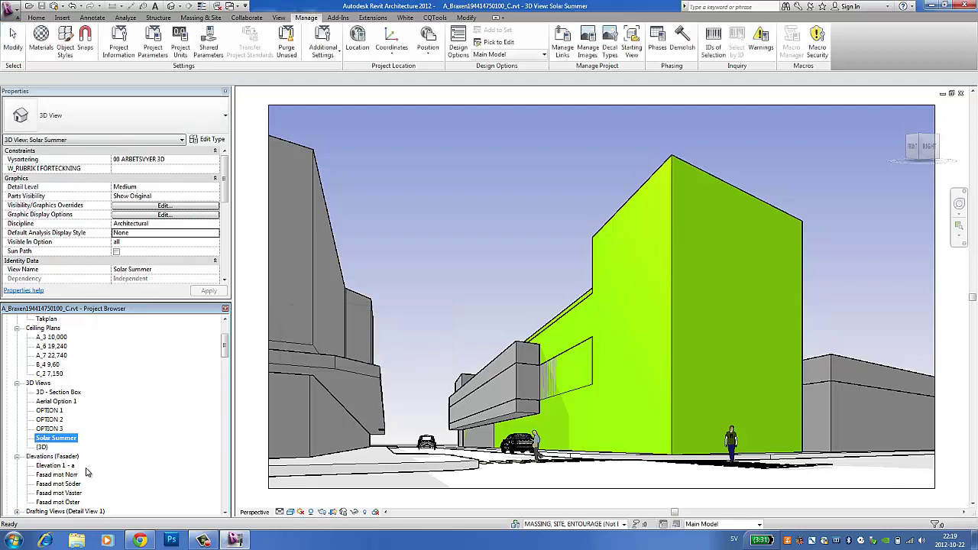
Duplicate Solar Summer with detailing and rename the copy Solar Winter.
right_click(67, 442)
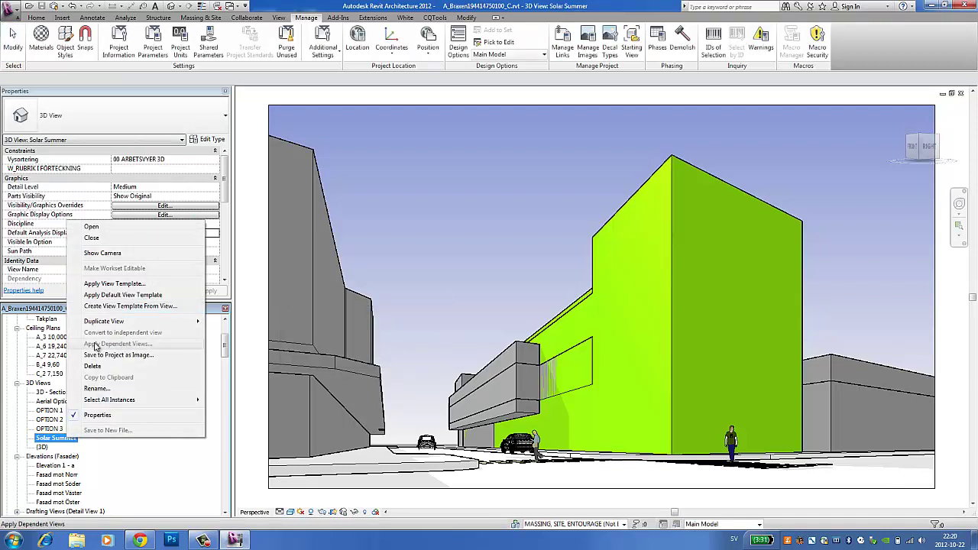
mouse_move(104, 322)
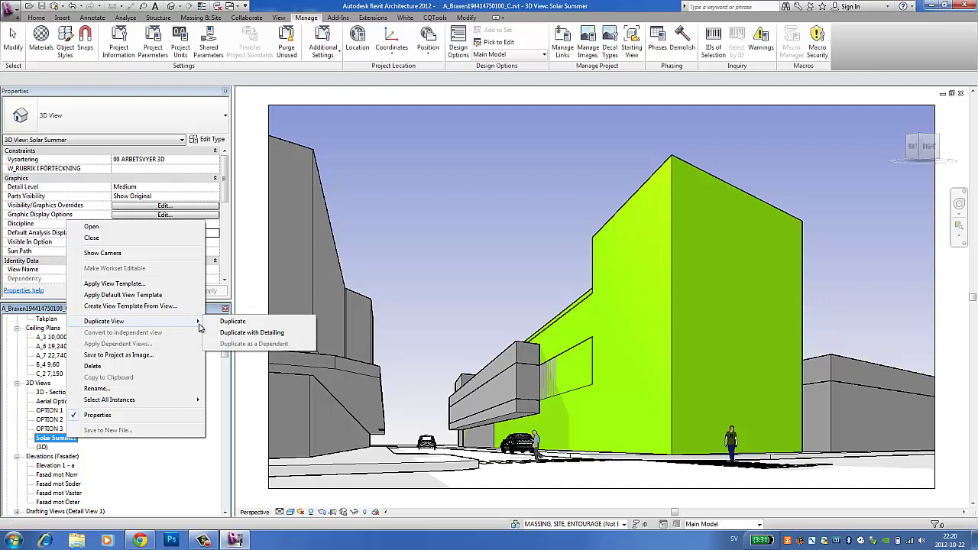
click(298, 331)
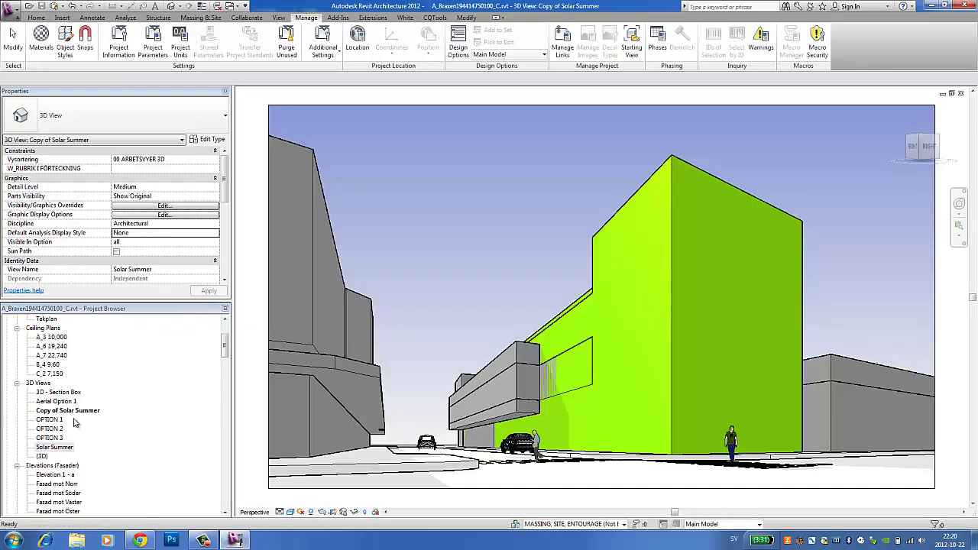
right_click(67, 411)
click(92, 362)
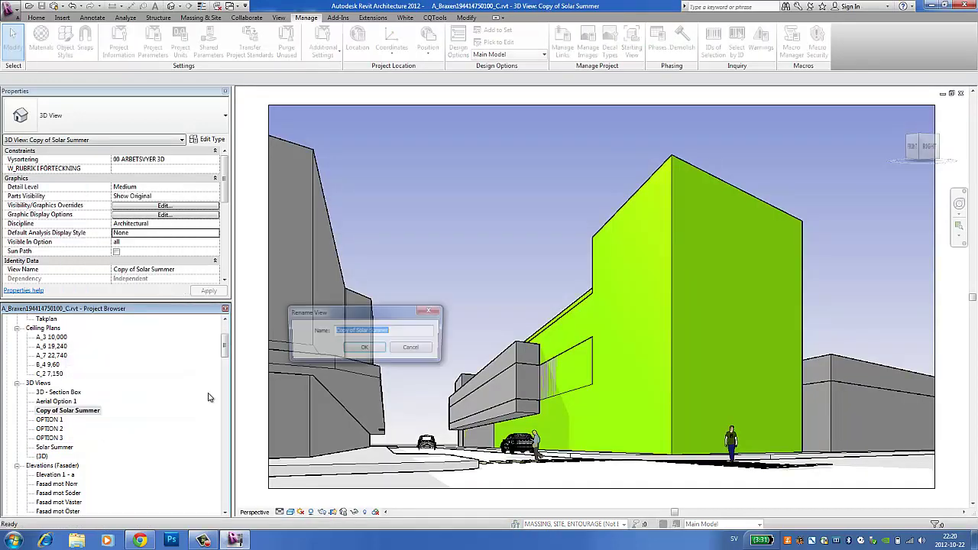
mouse_move(357, 327)
mouse_down()
mouse_move(321, 330)
mouse_move(350, 334)
mouse_up()
key(Delete)
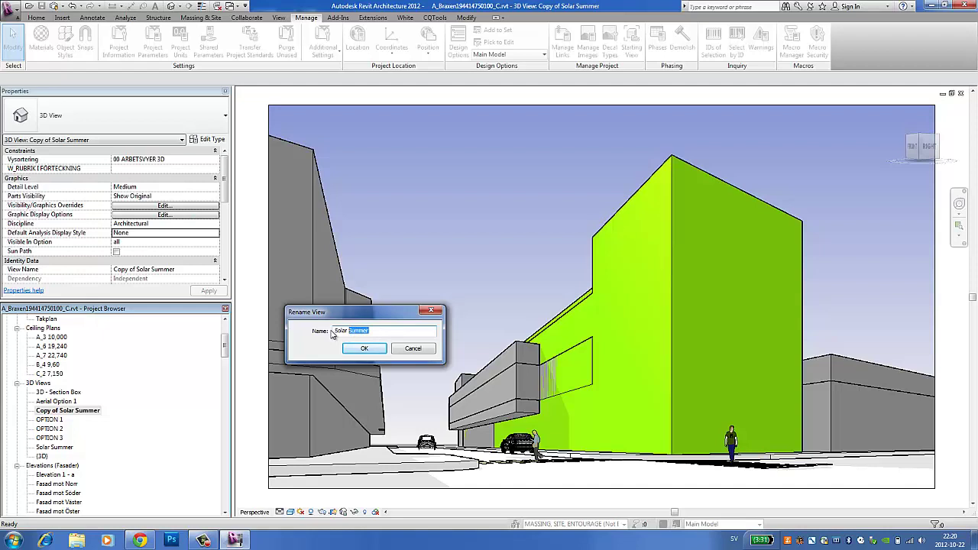
key(Delete)
click(359, 349)
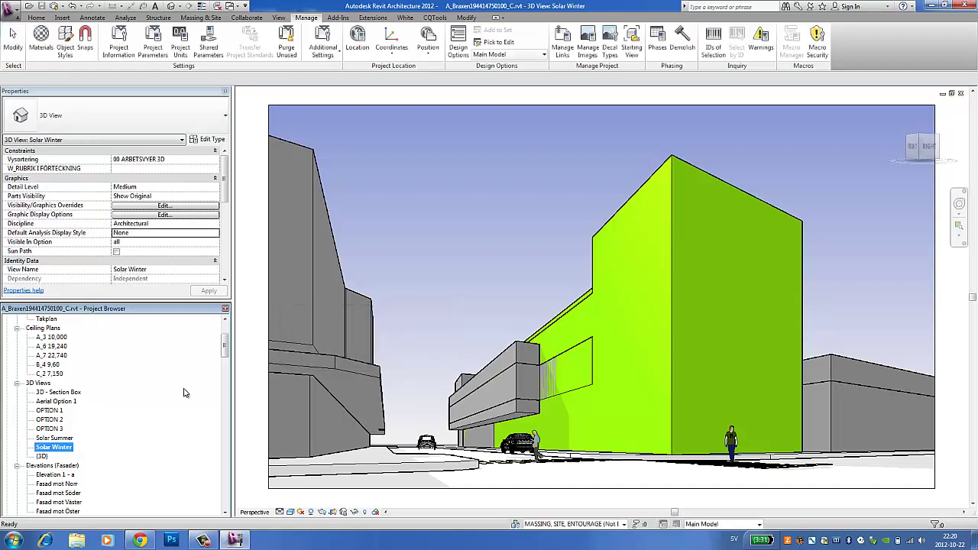
Duplicate Solar Winter with detailing and rename the copy from 'Copy of Solar Winter' to Solar Spring.
right_click(56, 448)
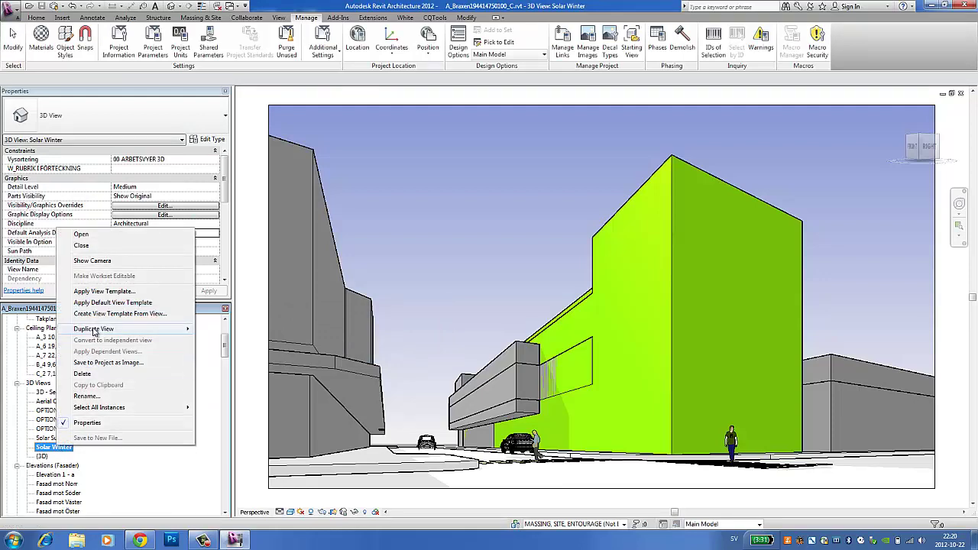
mouse_move(93, 331)
click(241, 339)
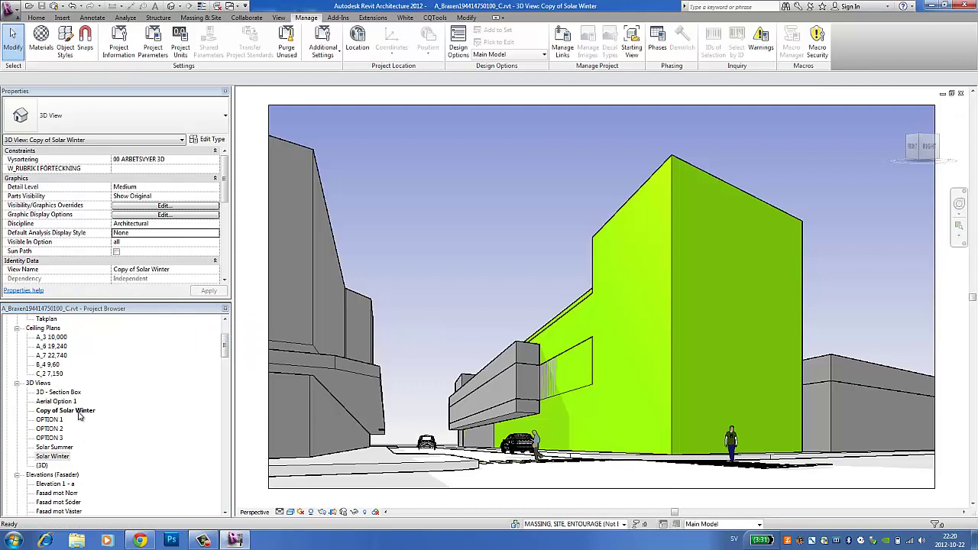
right_click(80, 411)
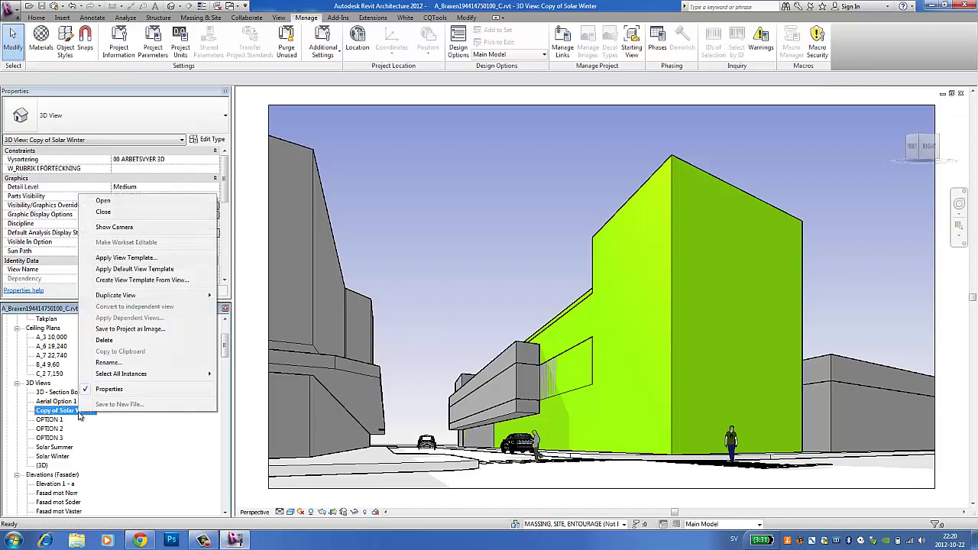
click(107, 363)
drag(357, 330, 266, 334)
key(Delete)
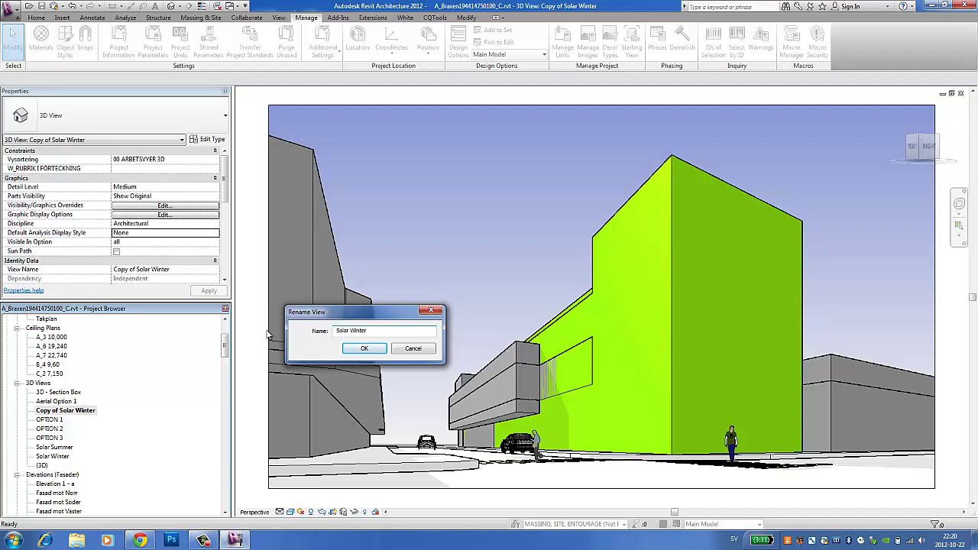
drag(368, 330, 349, 331)
key(Return)
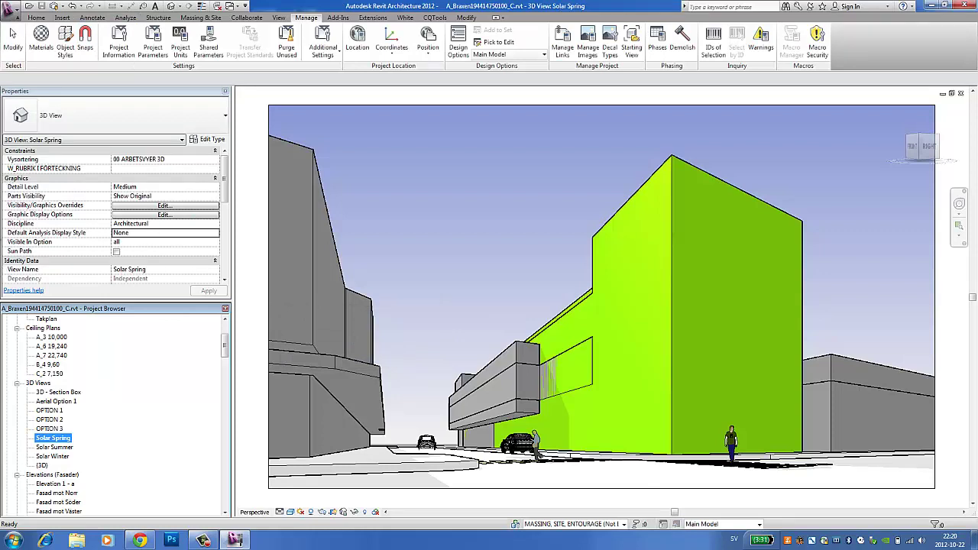
In Solar Spring's sun settings, set the date to 22 March 2012.
right_click(63, 441)
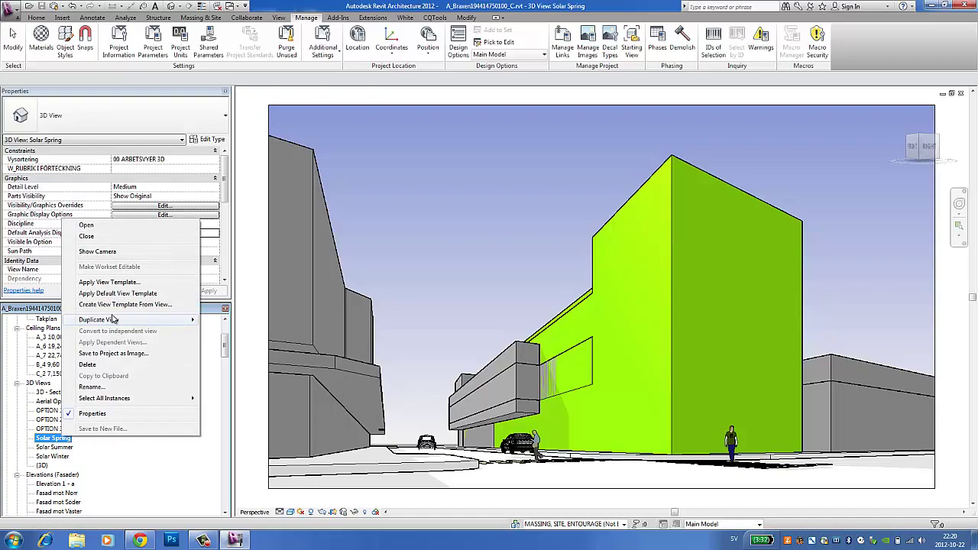
mouse_move(113, 321)
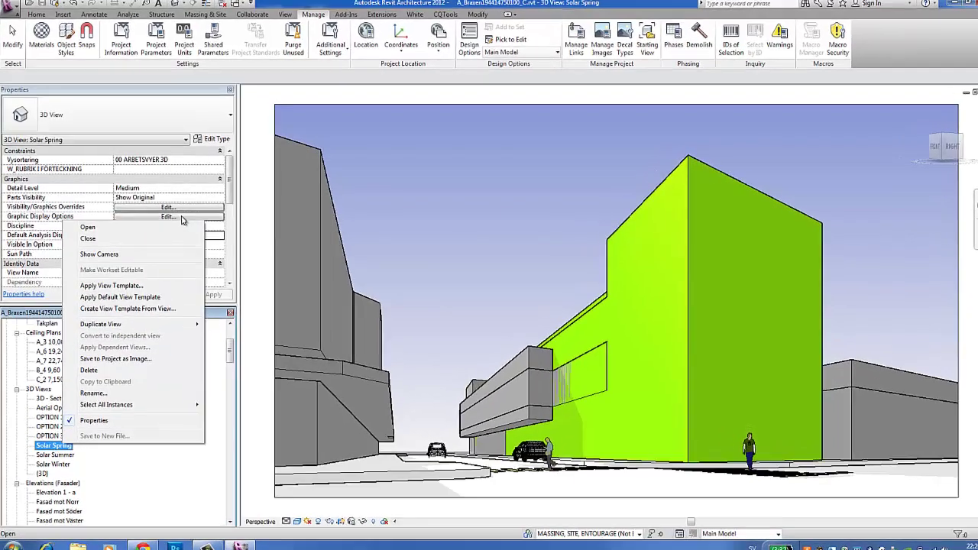
click(182, 220)
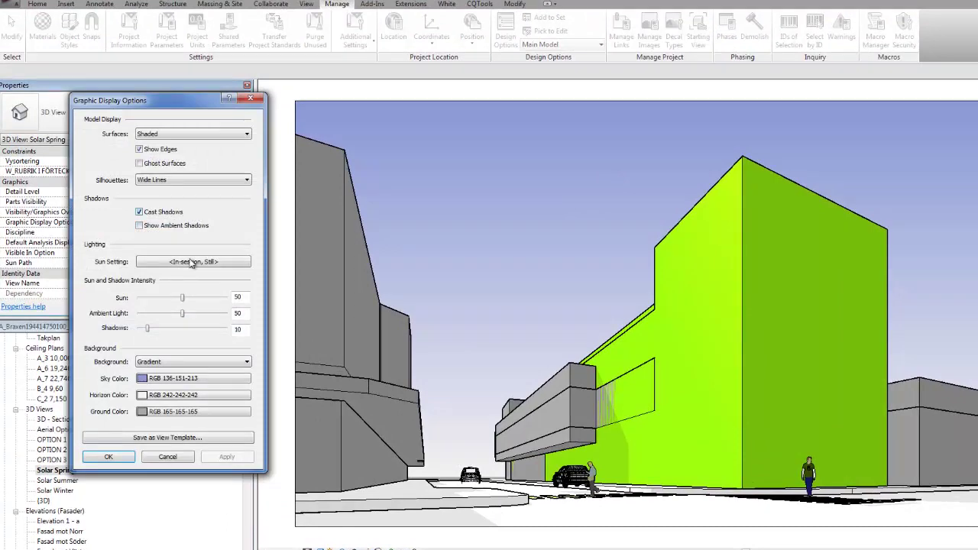
click(191, 262)
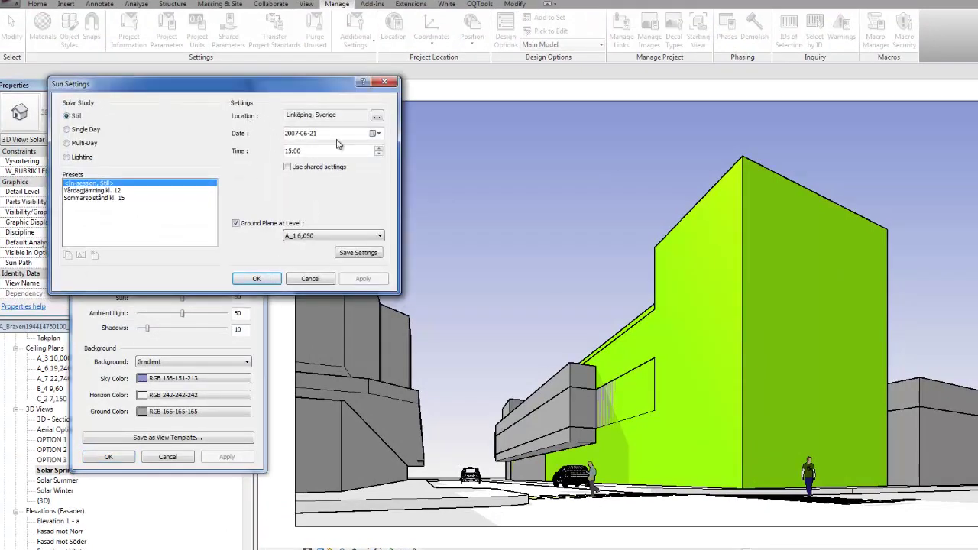
click(375, 133)
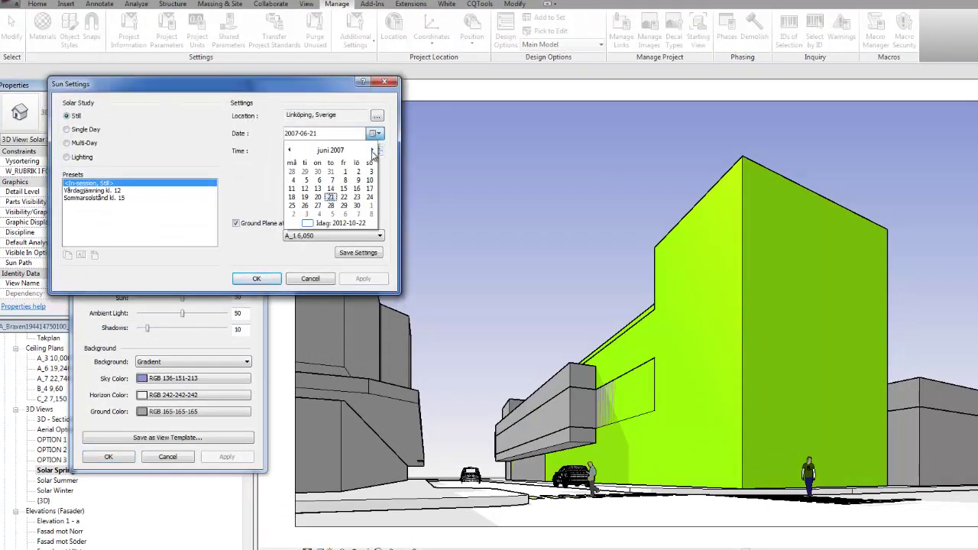
click(373, 153)
click(373, 152)
click(373, 152)
click(373, 152)
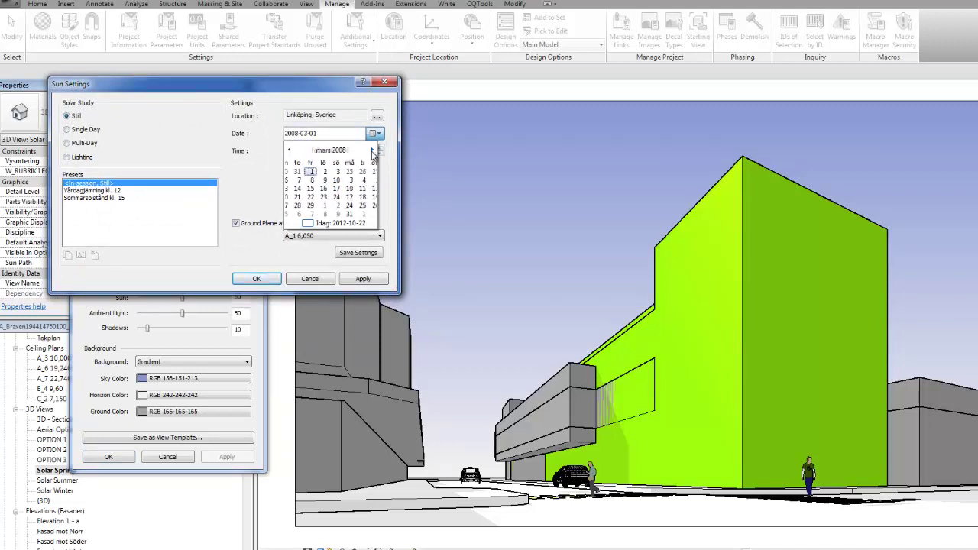
click(373, 152)
click(373, 152)
click(373, 152)
click(330, 149)
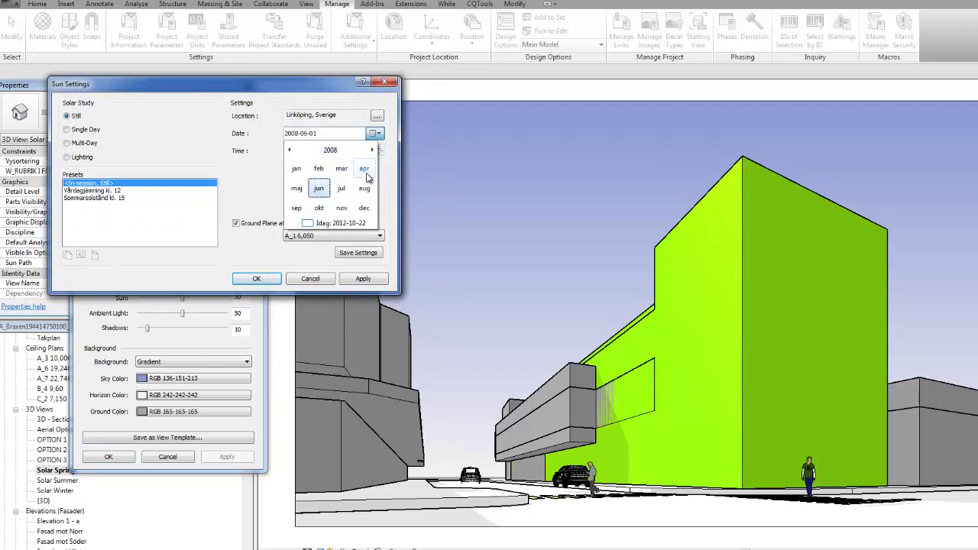
click(372, 151)
click(372, 151)
click(372, 151)
click(372, 150)
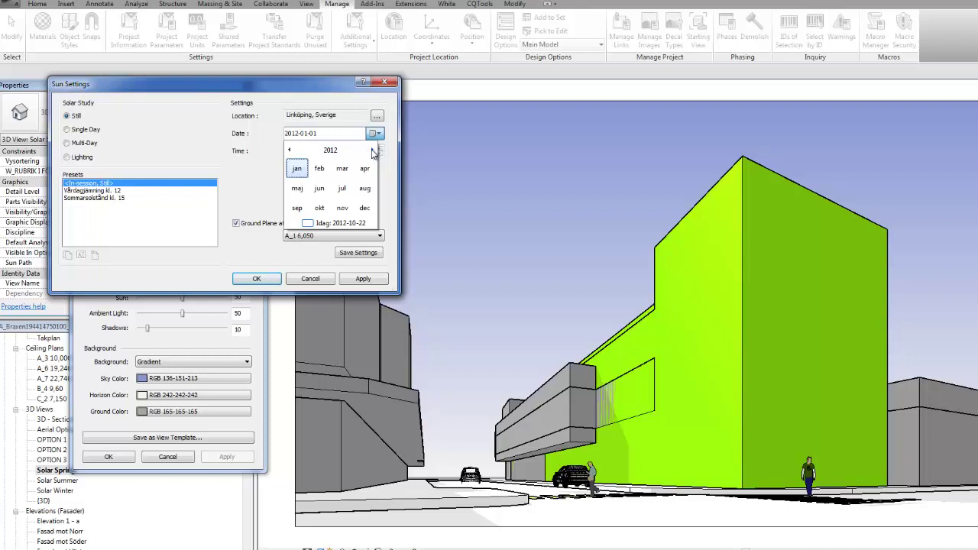
click(343, 168)
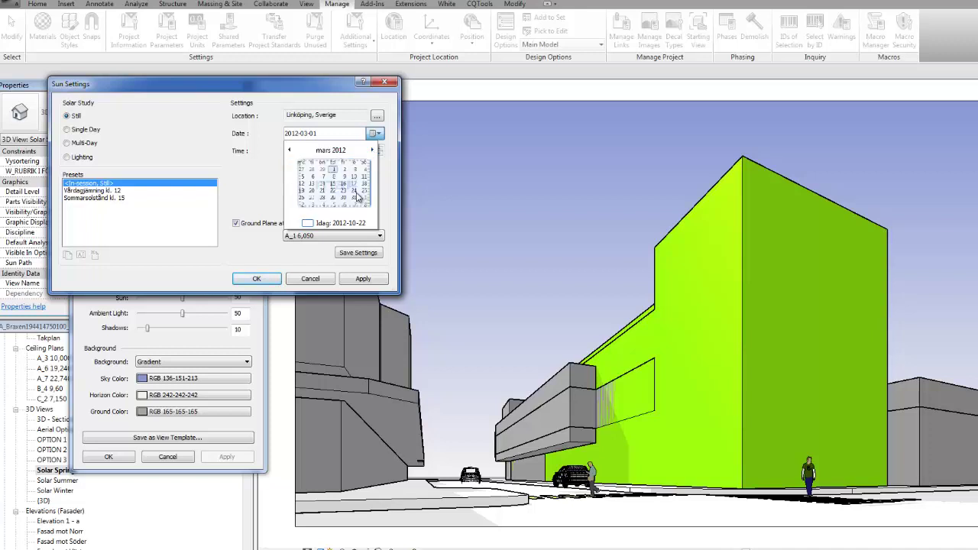
click(332, 198)
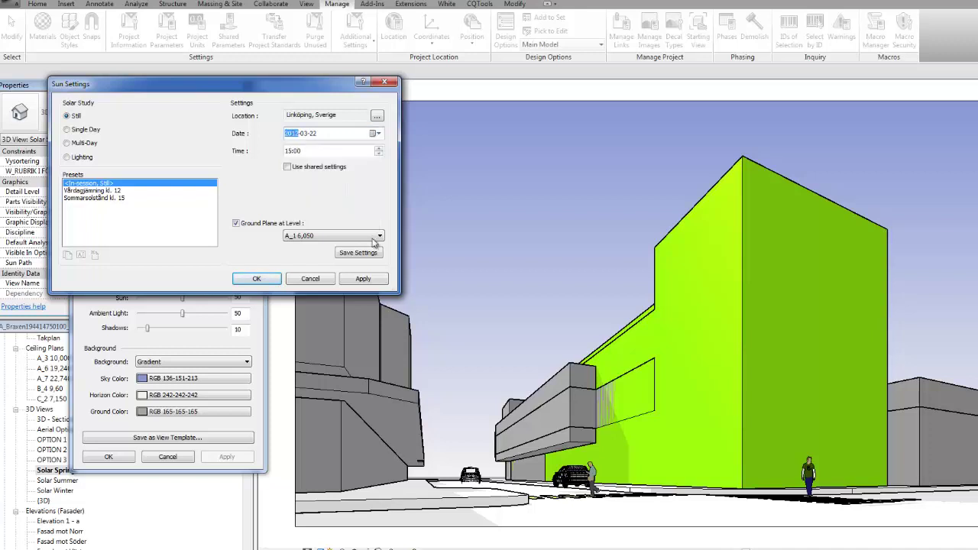
Put the shadow ground plane at level A_3 10,000, then apply and confirm the sun settings.
click(321, 236)
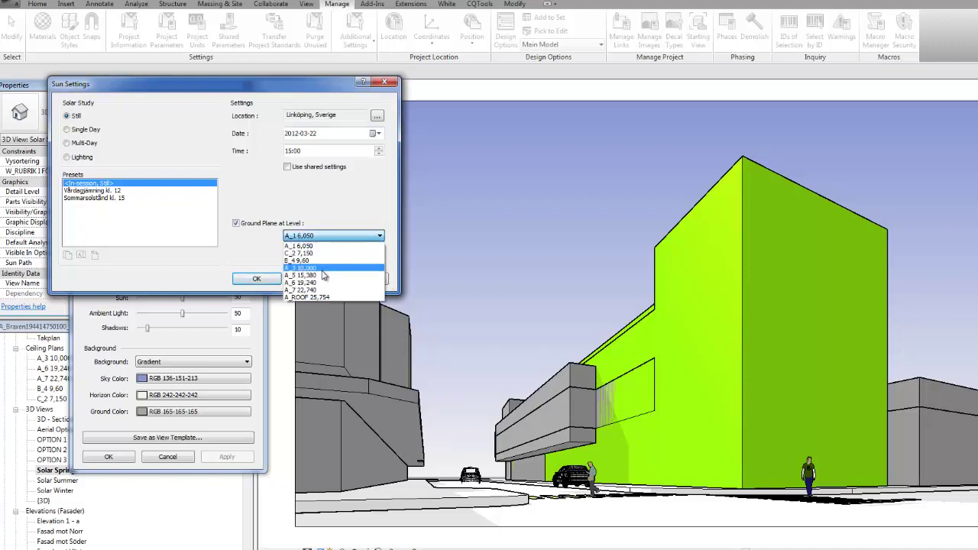
click(322, 268)
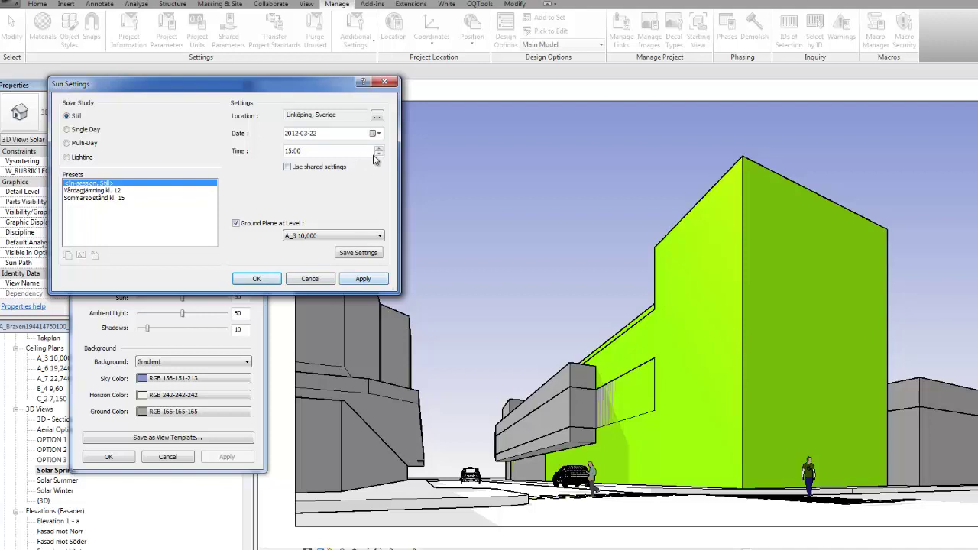
click(370, 280)
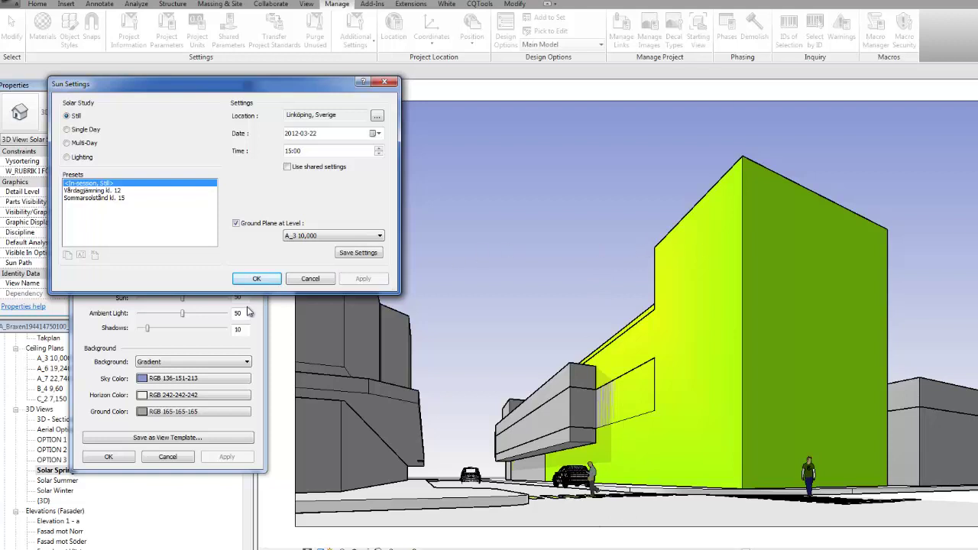
click(257, 278)
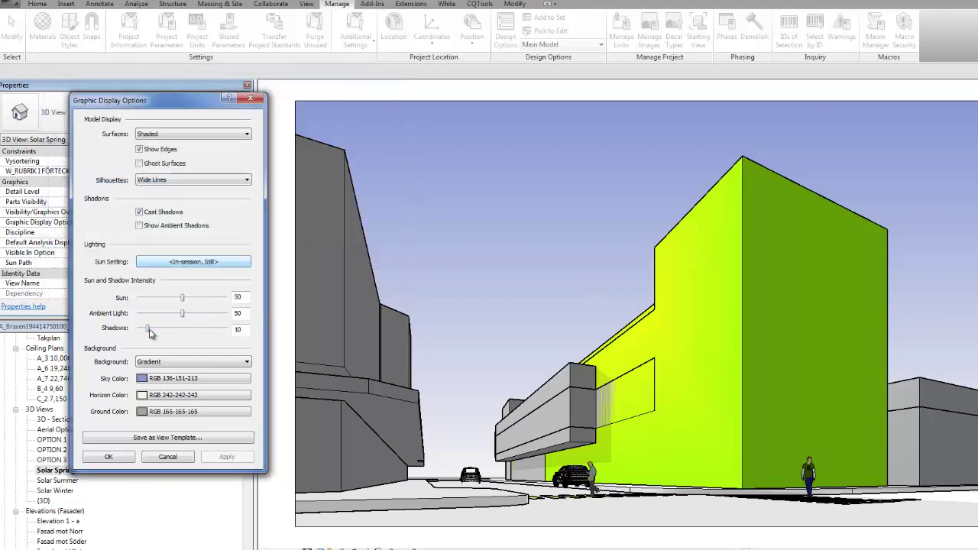
Set Solar Spring's sun intensity to 81, ambient light to 66 and shadows to 37, applying each.
drag(148, 328, 170, 330)
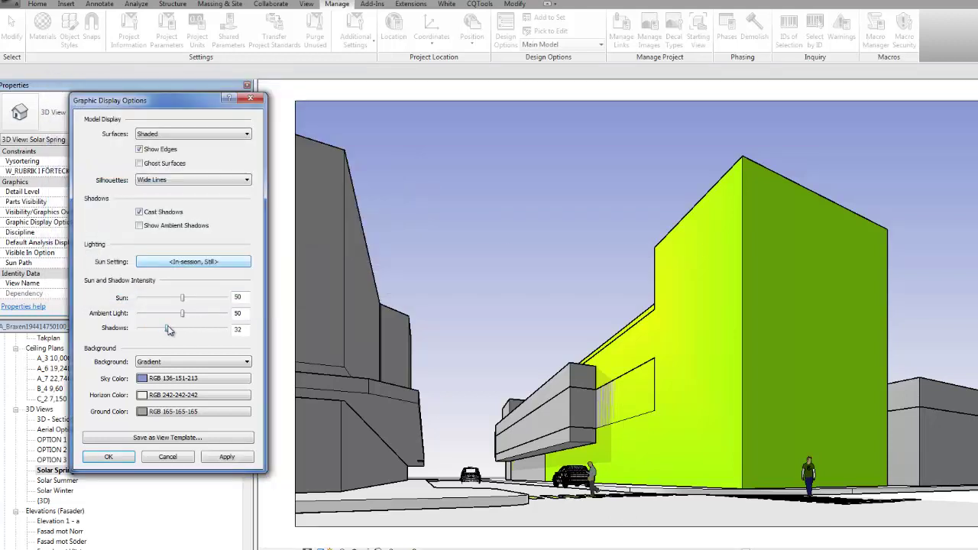
click(227, 458)
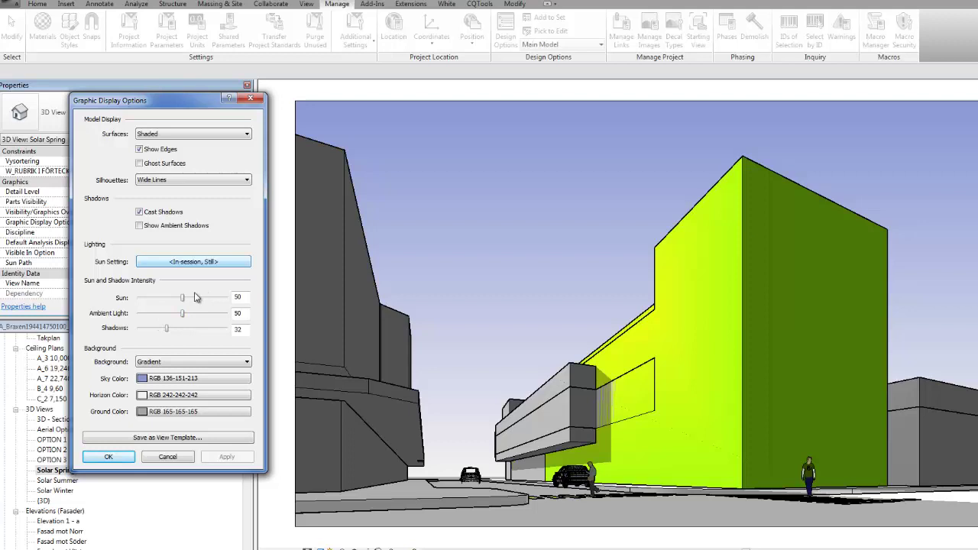
drag(183, 301, 211, 302)
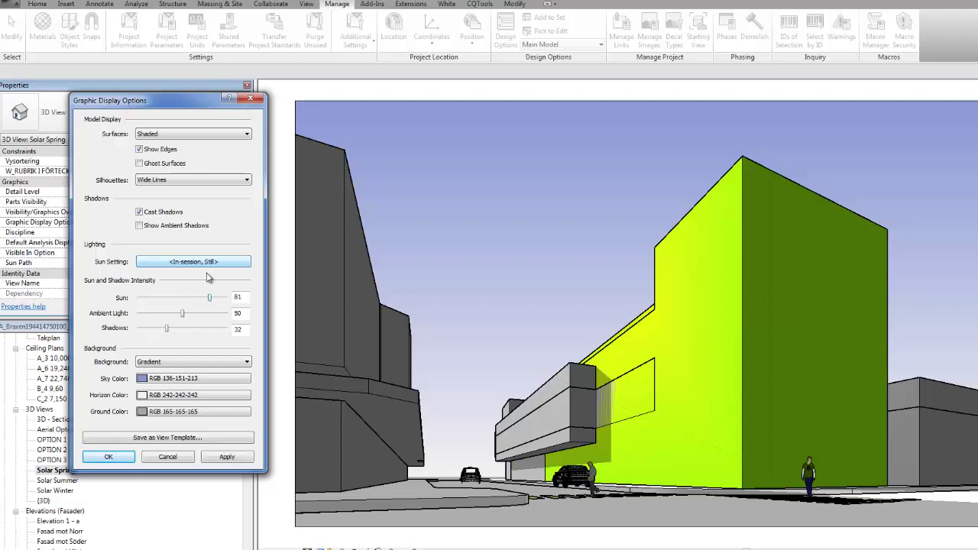
click(244, 459)
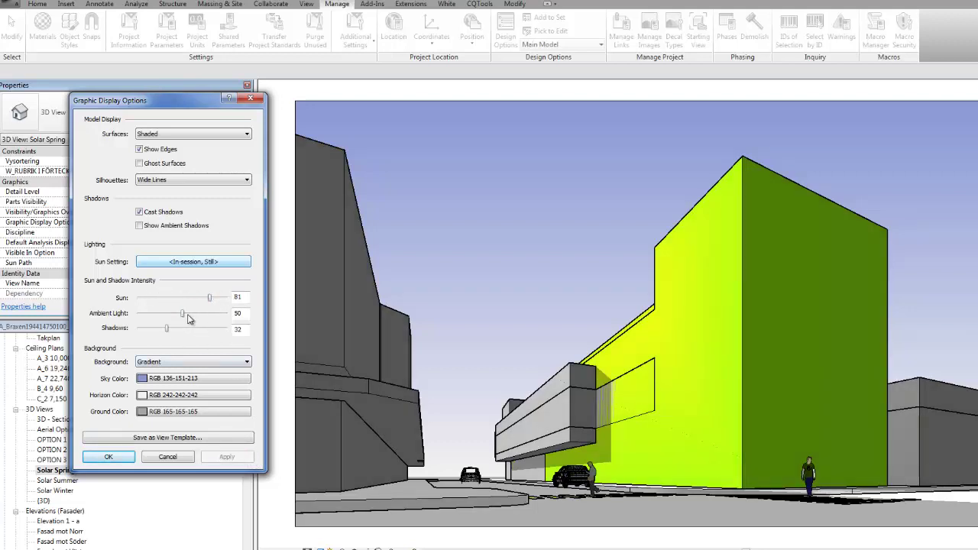
drag(184, 315, 155, 315)
click(226, 457)
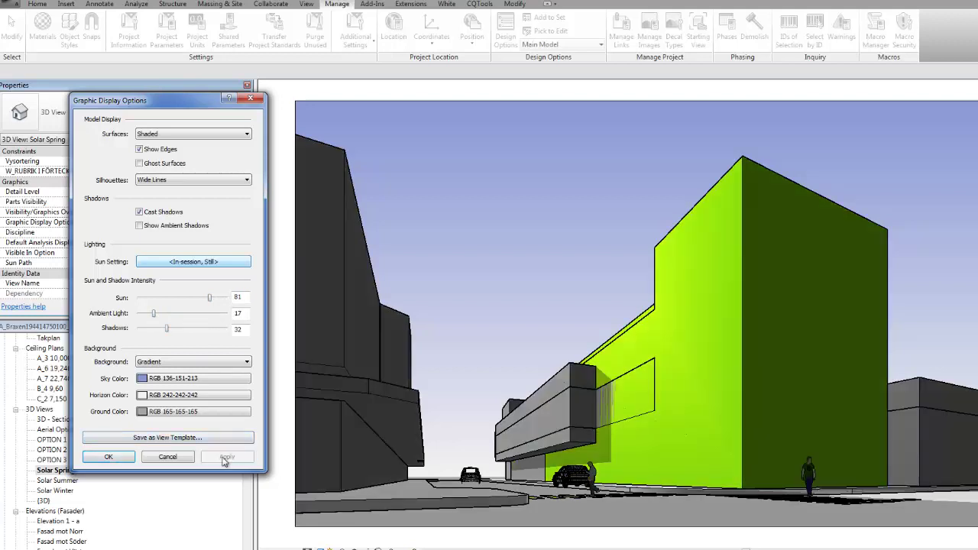
drag(155, 317, 197, 316)
click(229, 454)
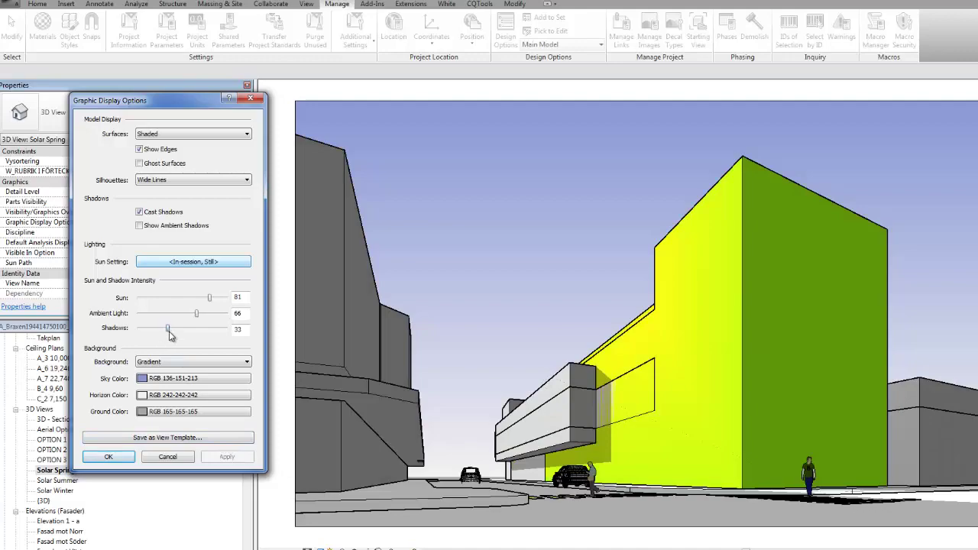
drag(167, 329, 171, 329)
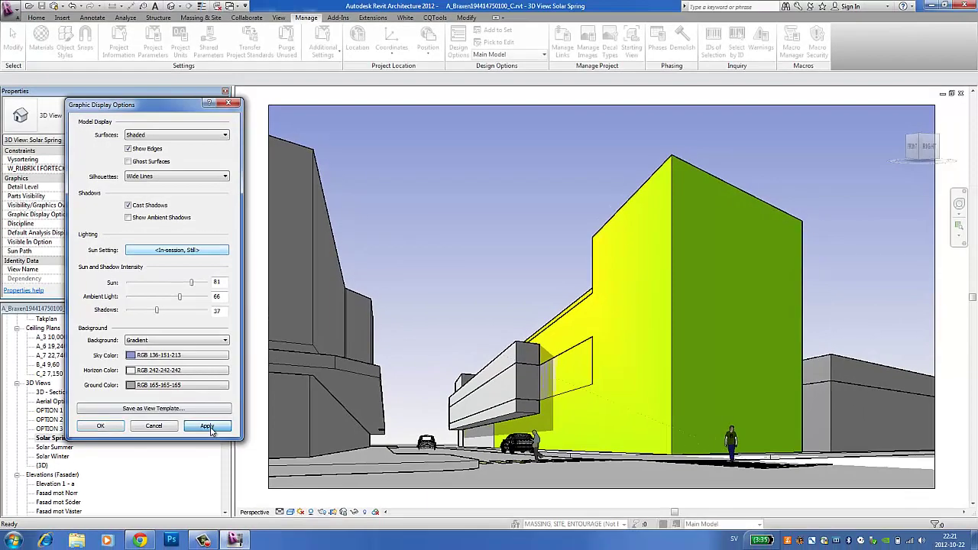
click(227, 456)
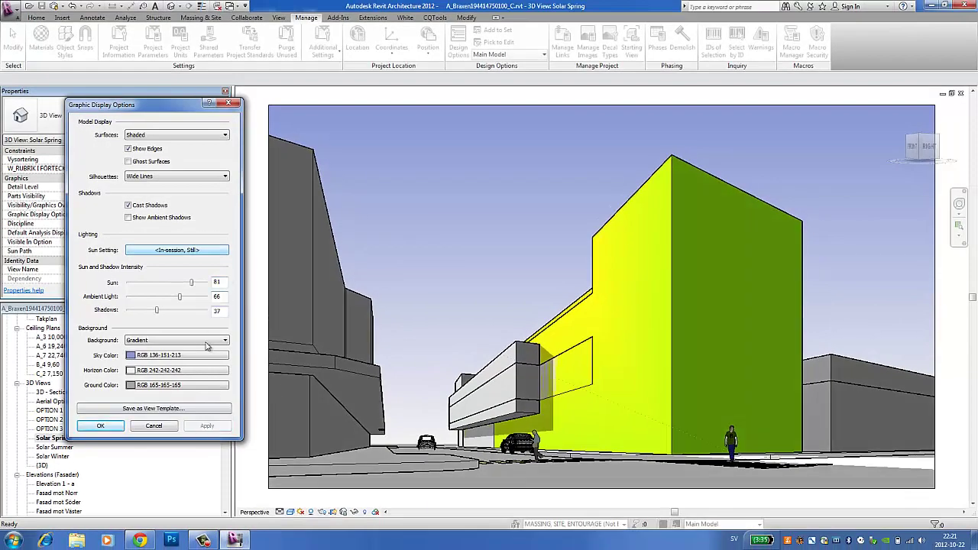
click(121, 429)
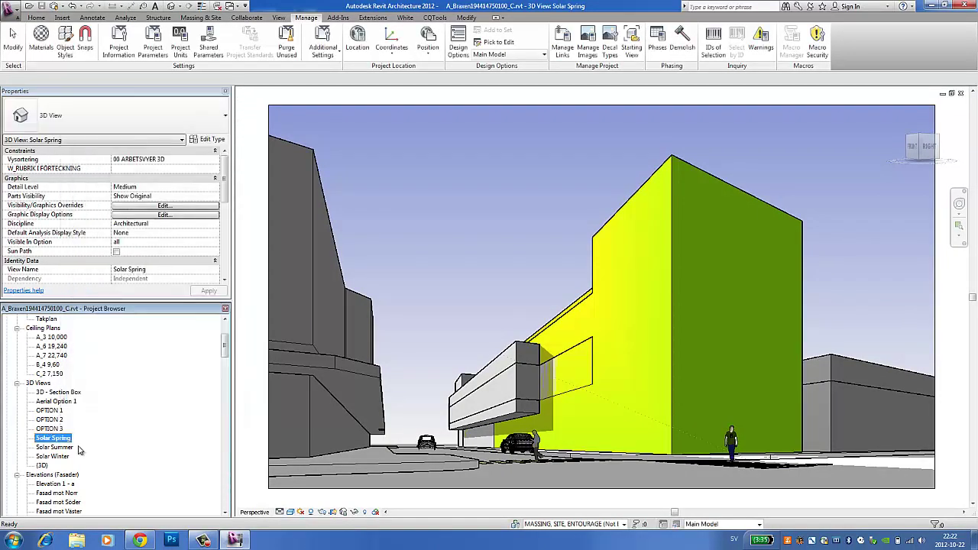
Extend the Solar Spring view name with '3pm March' through Rename in the Project Browser.
click(67, 448)
right_click(65, 448)
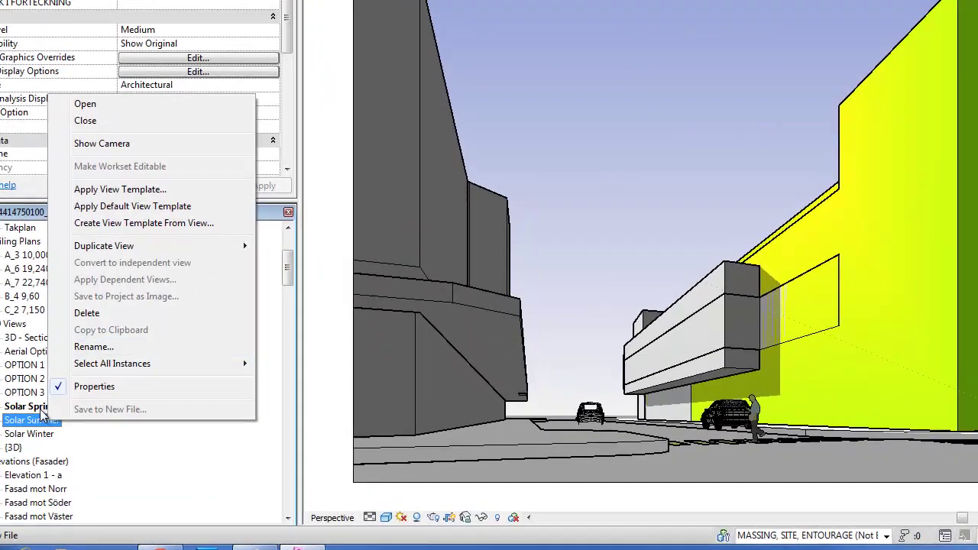
right_click(57, 415)
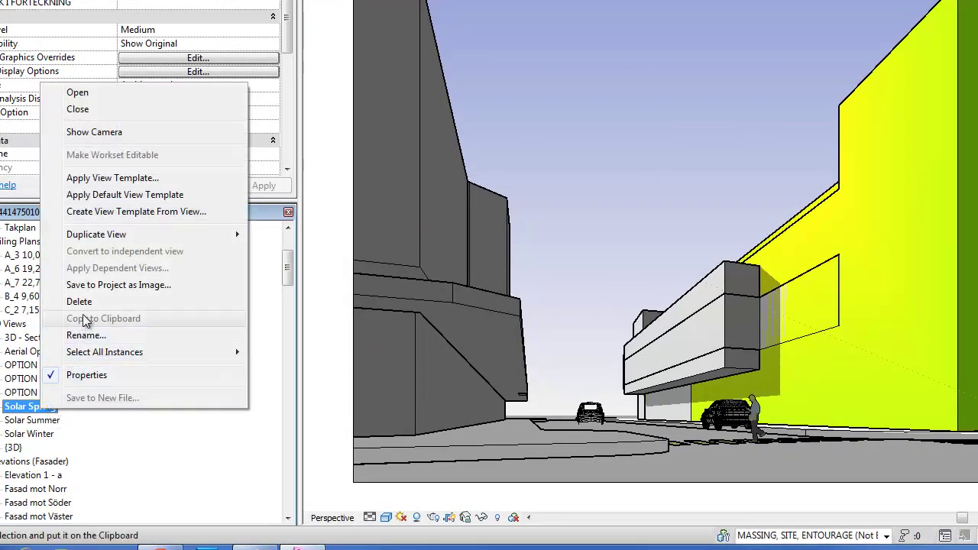
click(97, 335)
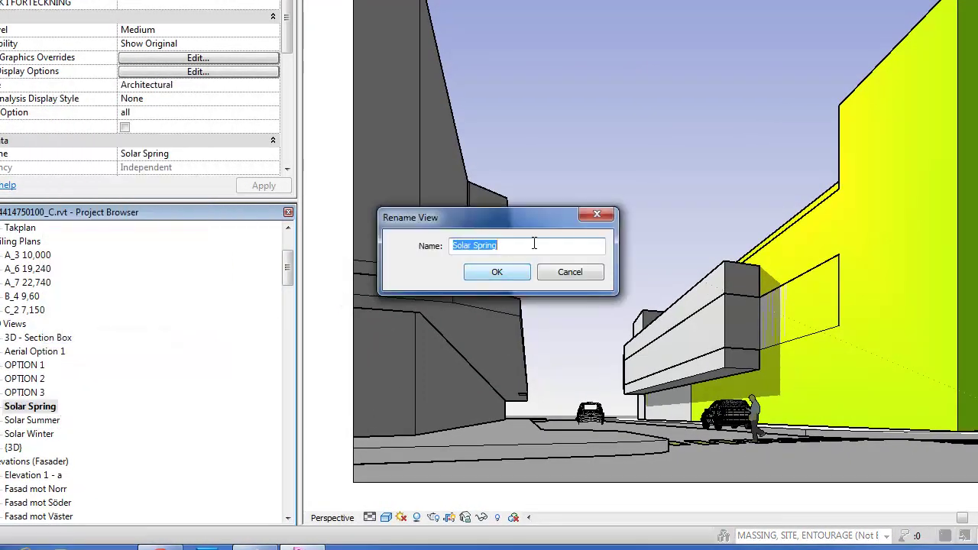
click(535, 243)
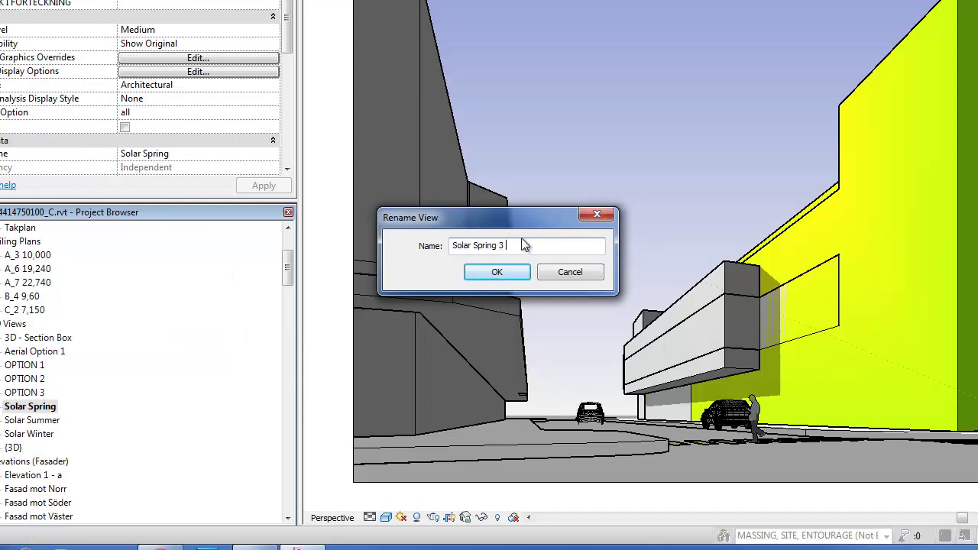
text(3om)
text(m M)
text(arch)
click(493, 272)
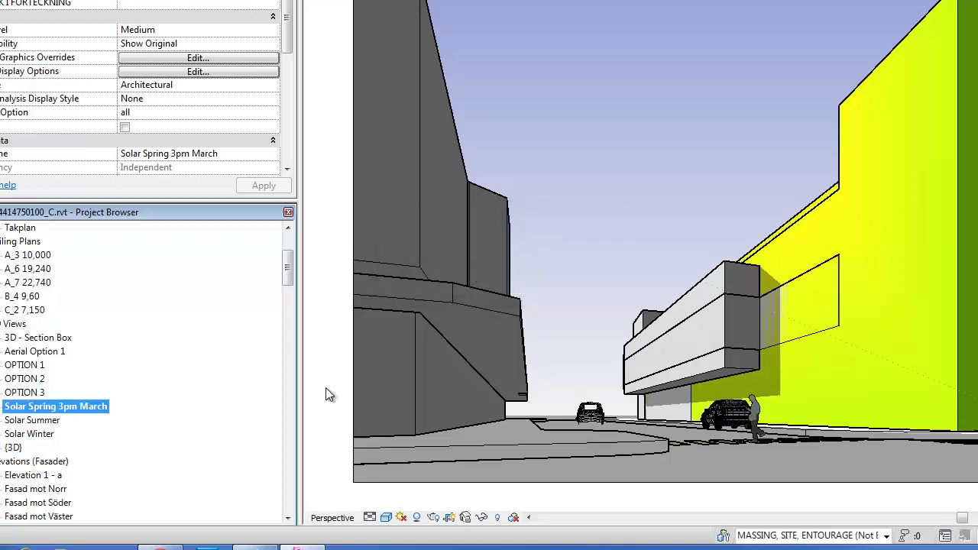
right_click(37, 422)
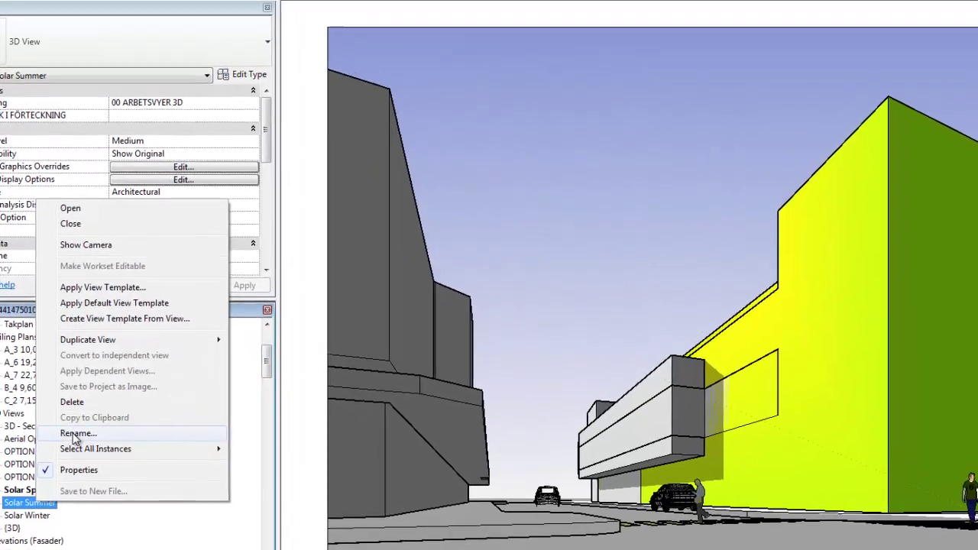
Set the Solar Summer view's shadow ground plane to level A_3 10,000.
click(77, 433)
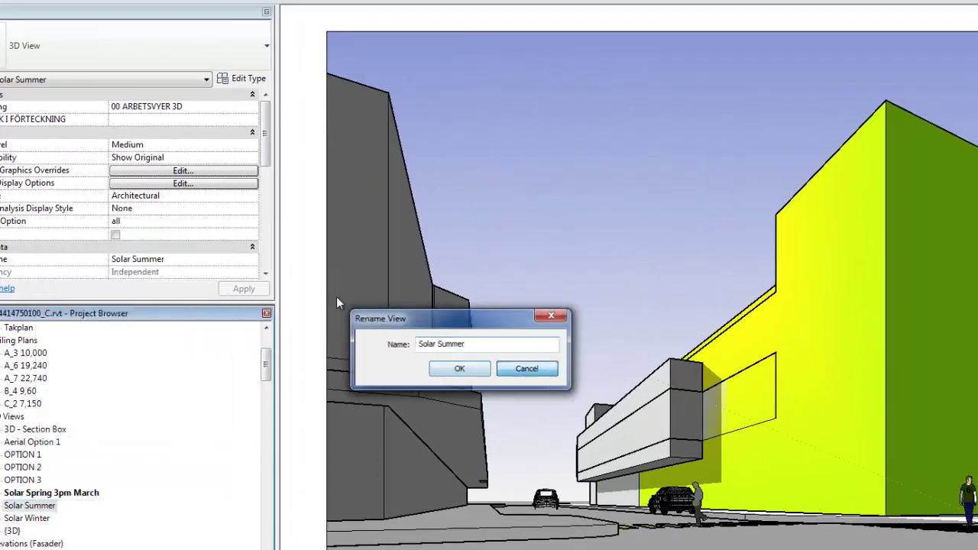
key(Escape)
click(183, 183)
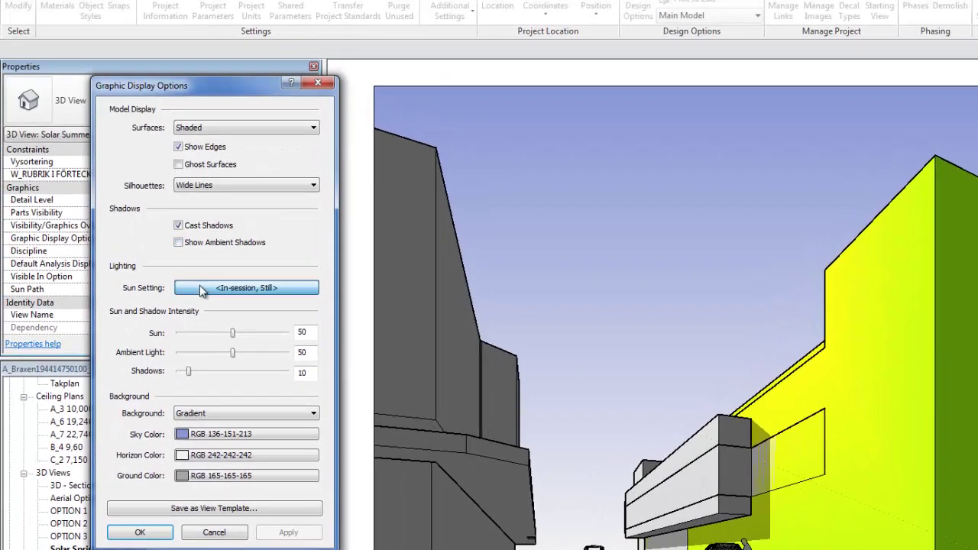
click(200, 288)
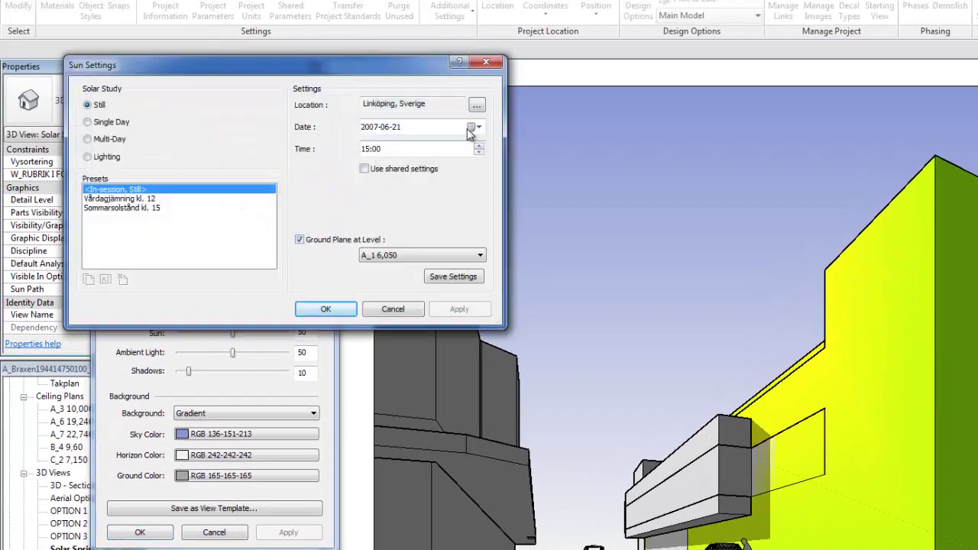
click(440, 258)
click(441, 296)
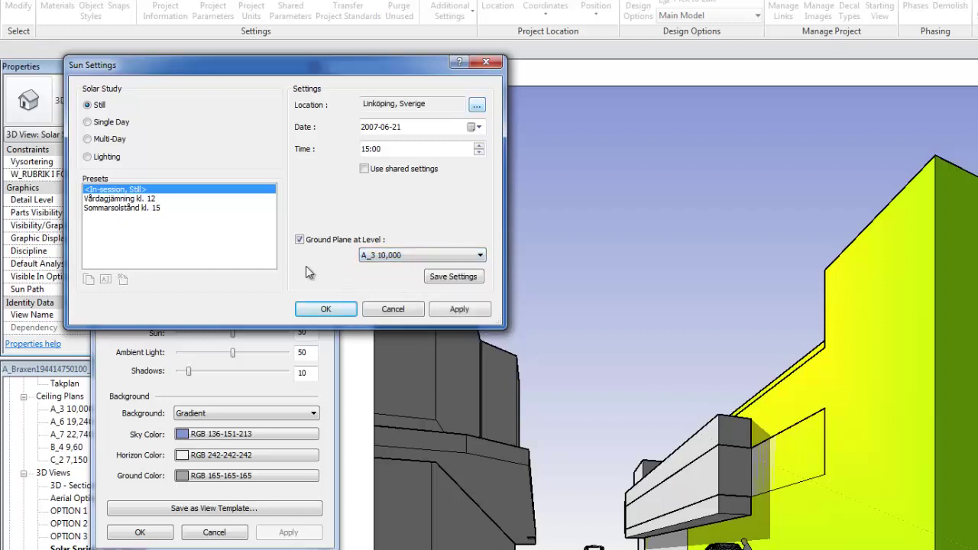
Set the sun date to 2012-06-21 and time to 09:00, then accept.
click(480, 127)
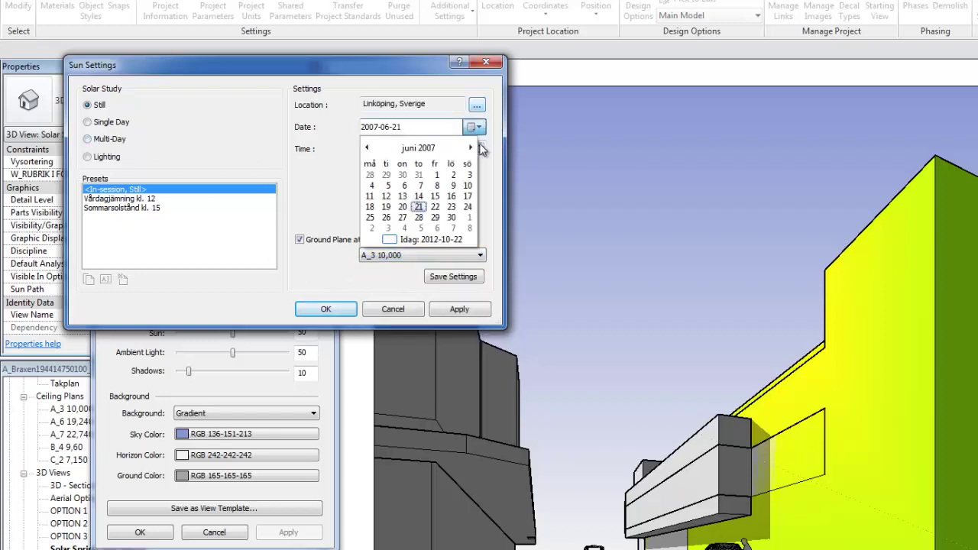
click(404, 130)
click(379, 130)
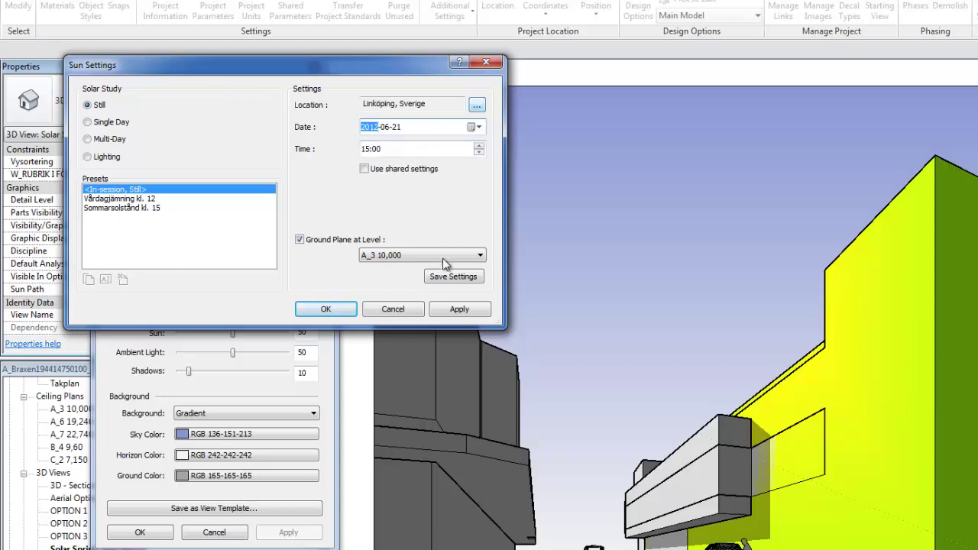
click(463, 313)
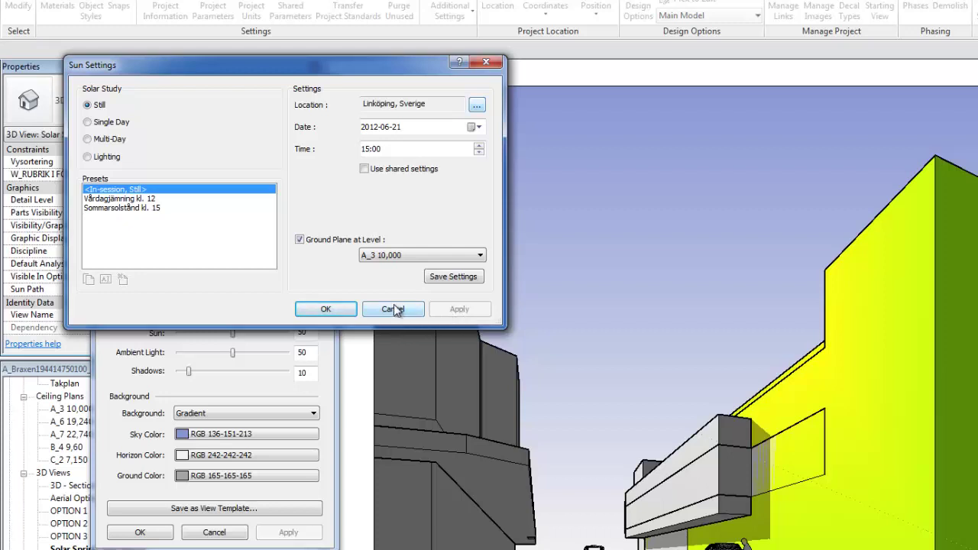
click(479, 153)
click(479, 152)
click(479, 152)
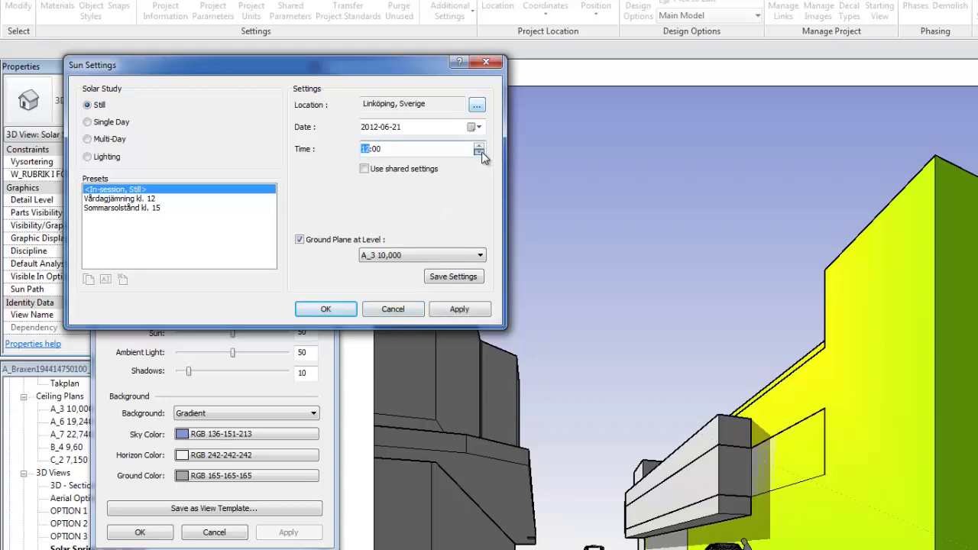
click(463, 310)
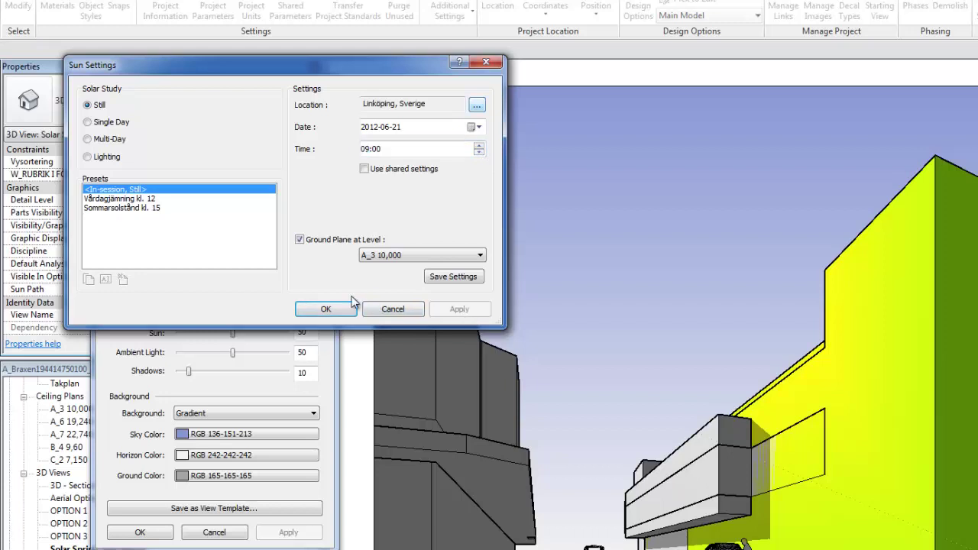
drag(289, 72, 549, 107)
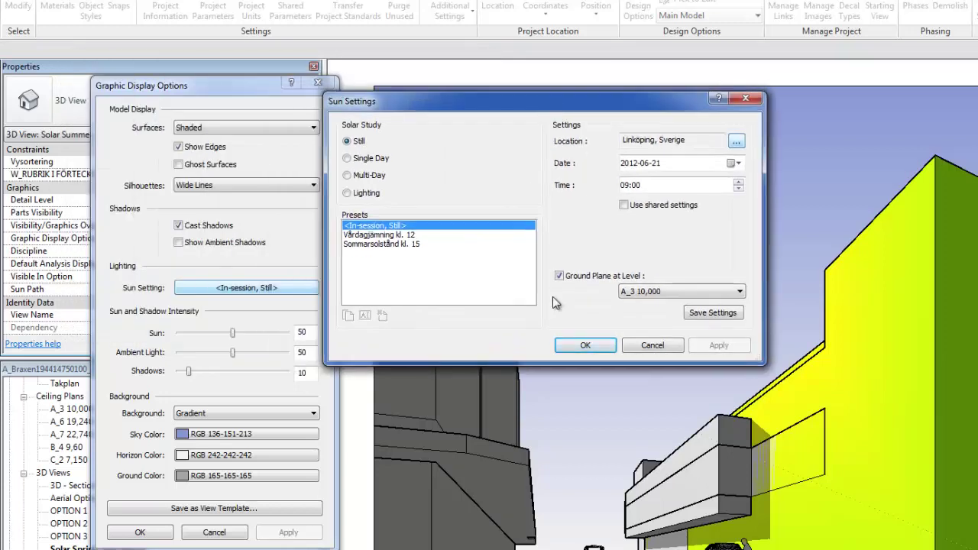
click(585, 345)
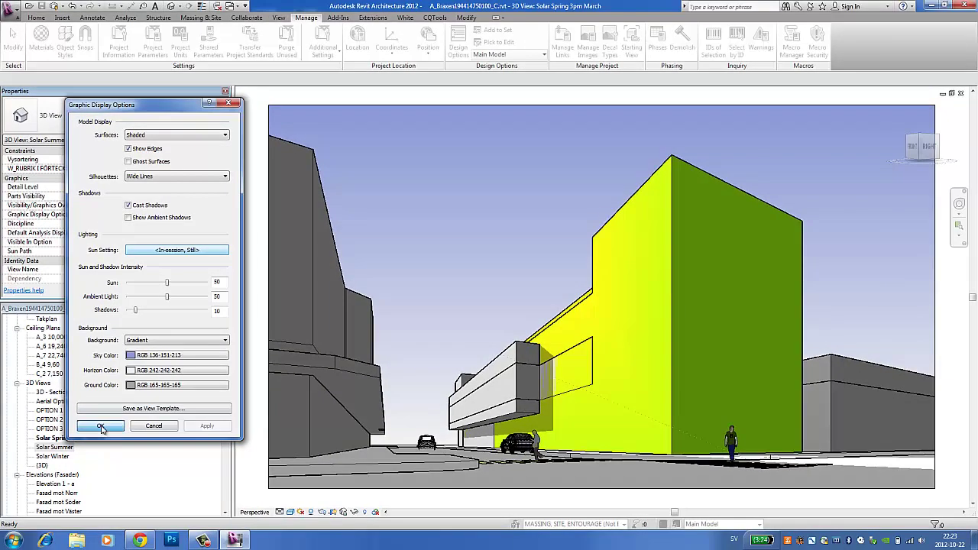
click(113, 462)
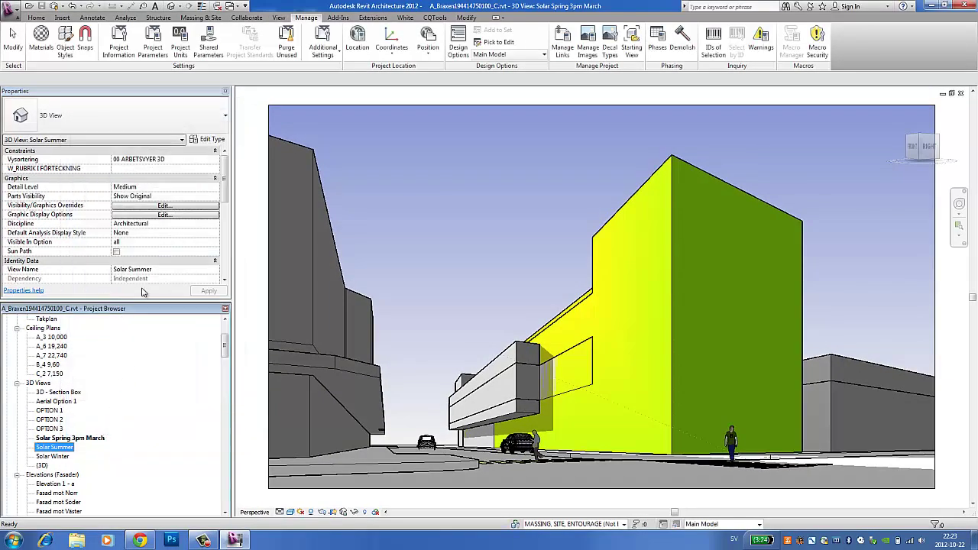
click(173, 214)
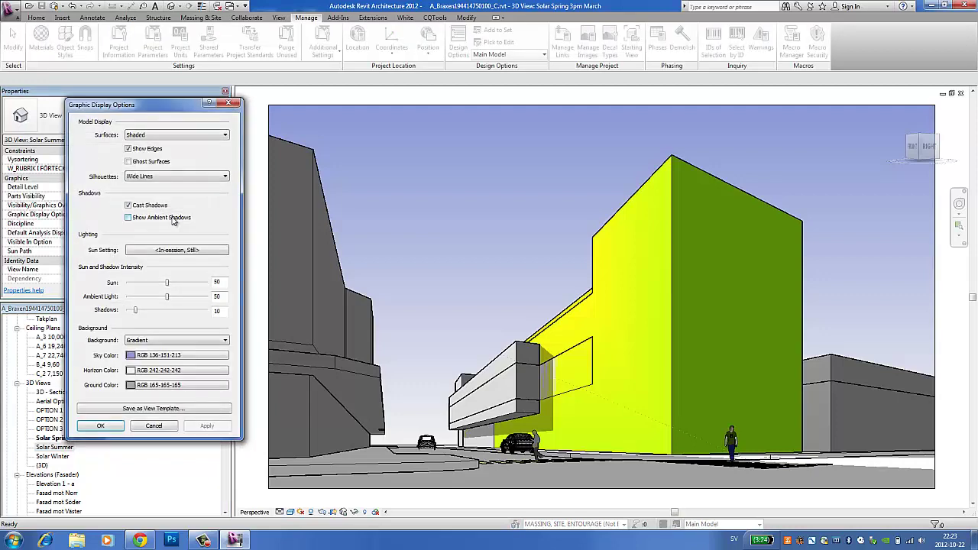
click(157, 254)
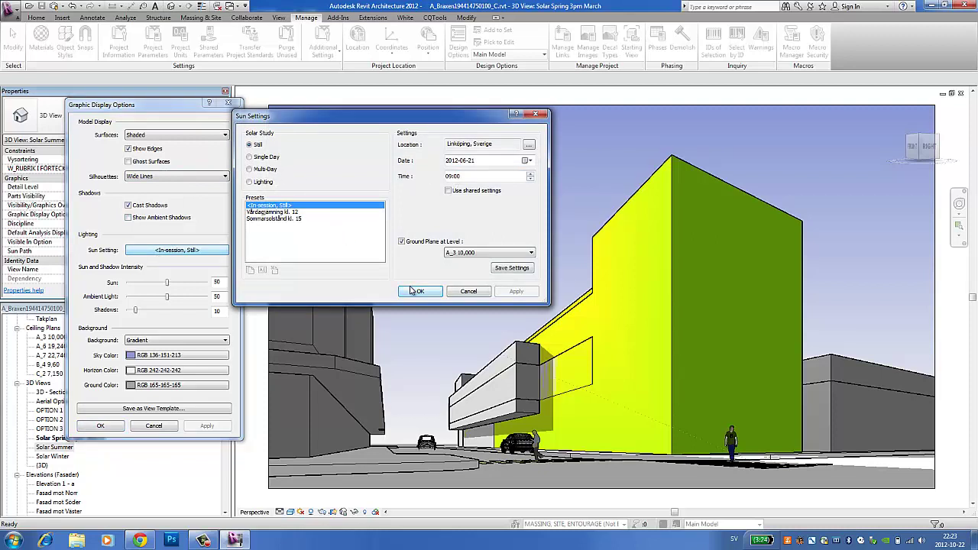
click(529, 173)
click(530, 173)
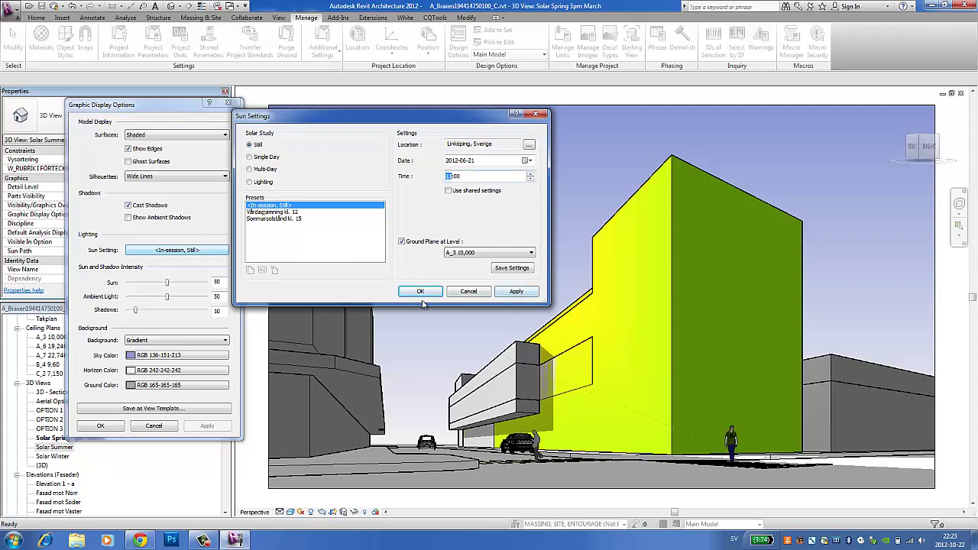
click(481, 291)
click(168, 430)
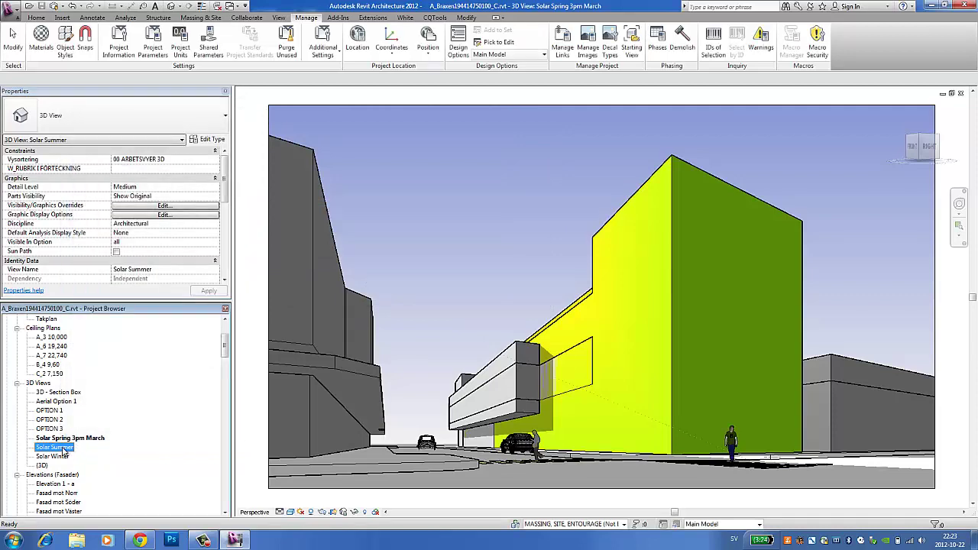
Open the Solar Summer 3D view and preview its sun shadows at 11:00.
double_click(64, 449)
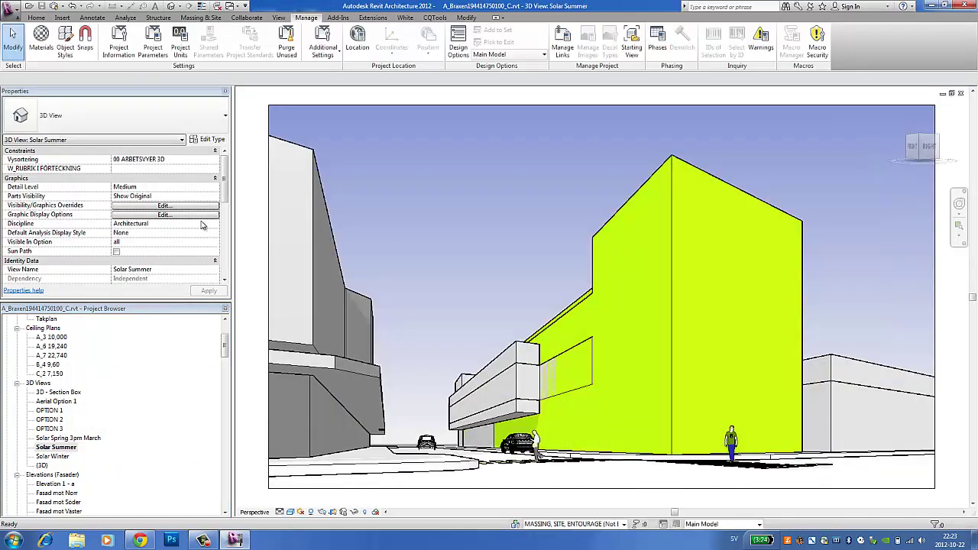
click(204, 214)
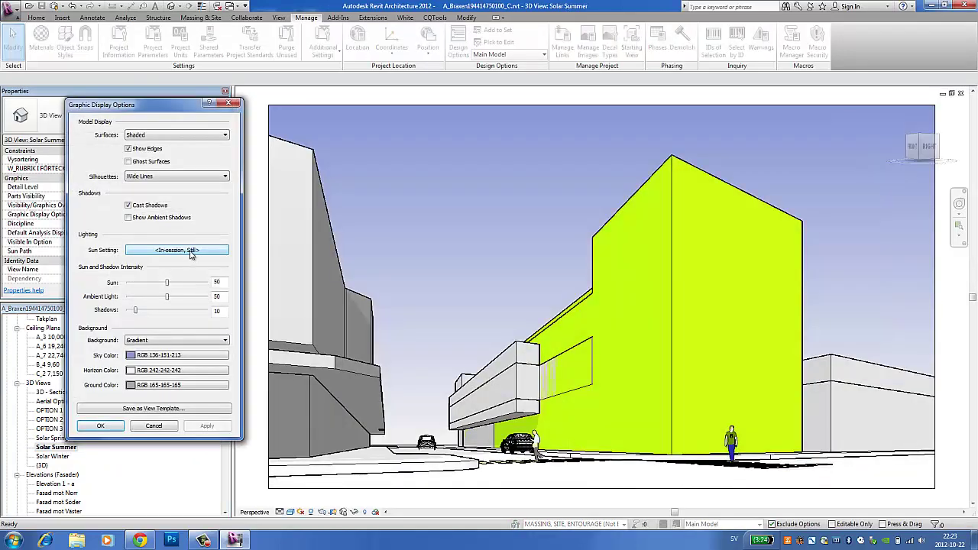
click(191, 253)
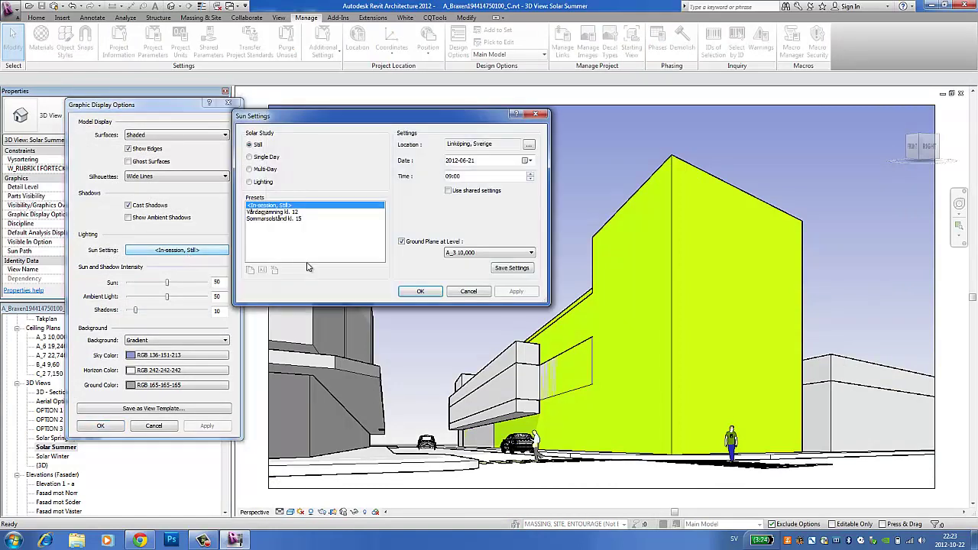
click(530, 174)
click(531, 173)
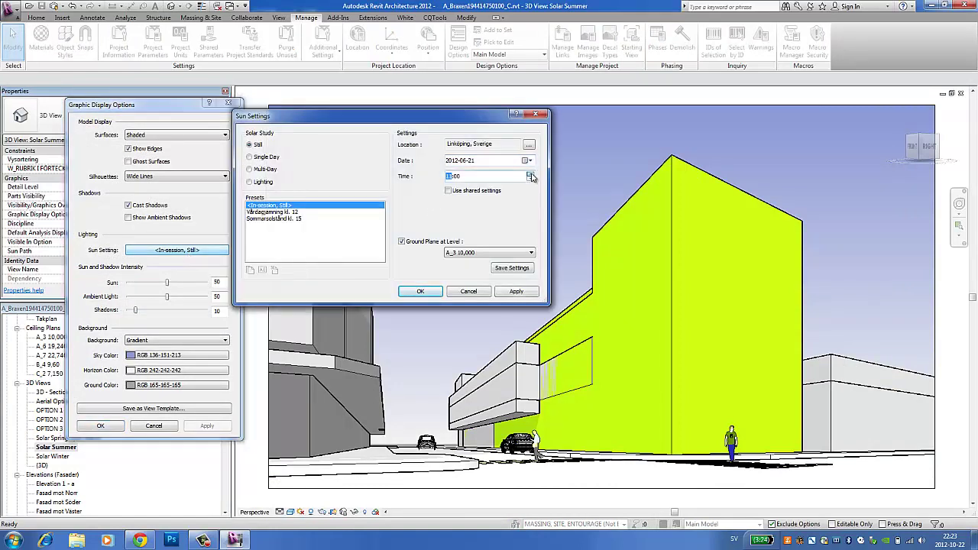
click(509, 295)
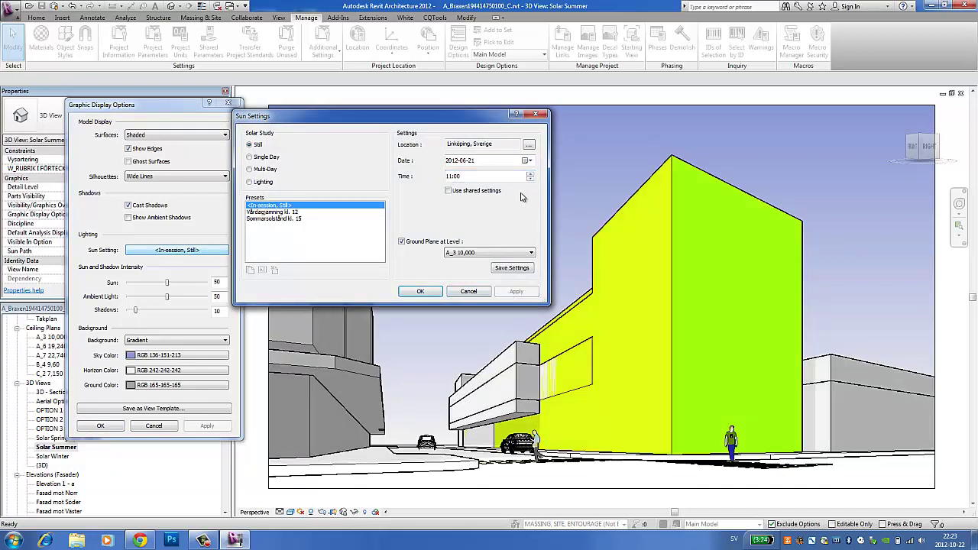
Preview the shadows at 13:00, then return the sun time to 09:00.
click(531, 173)
click(530, 174)
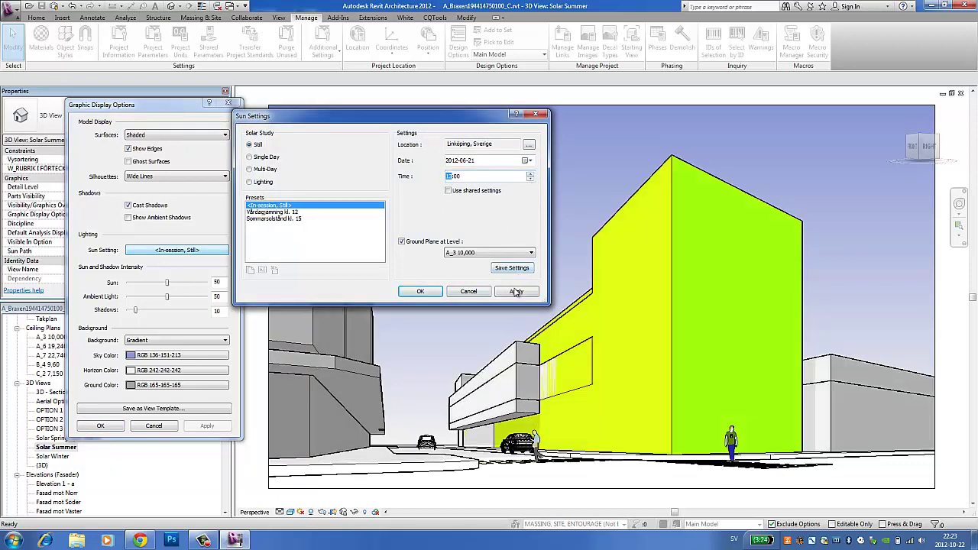
click(517, 292)
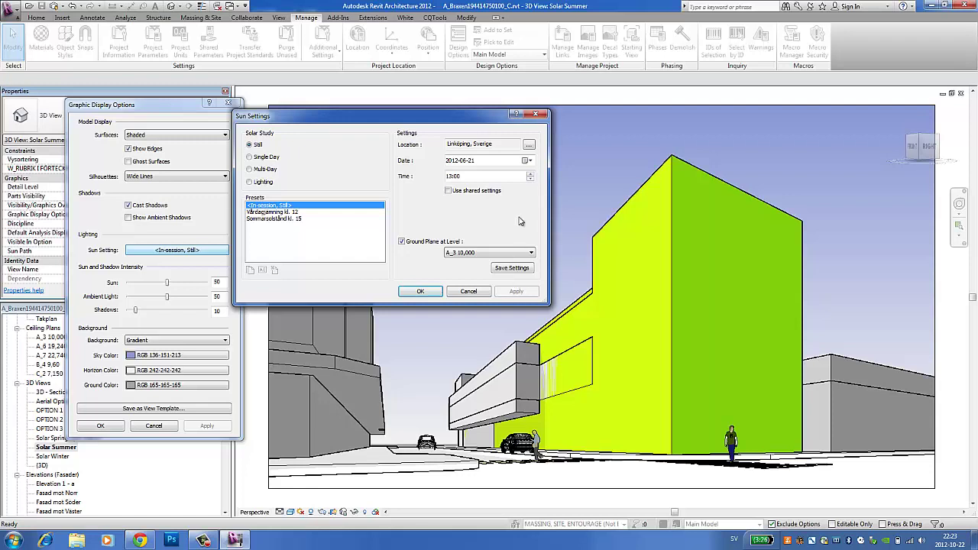
click(530, 177)
click(530, 180)
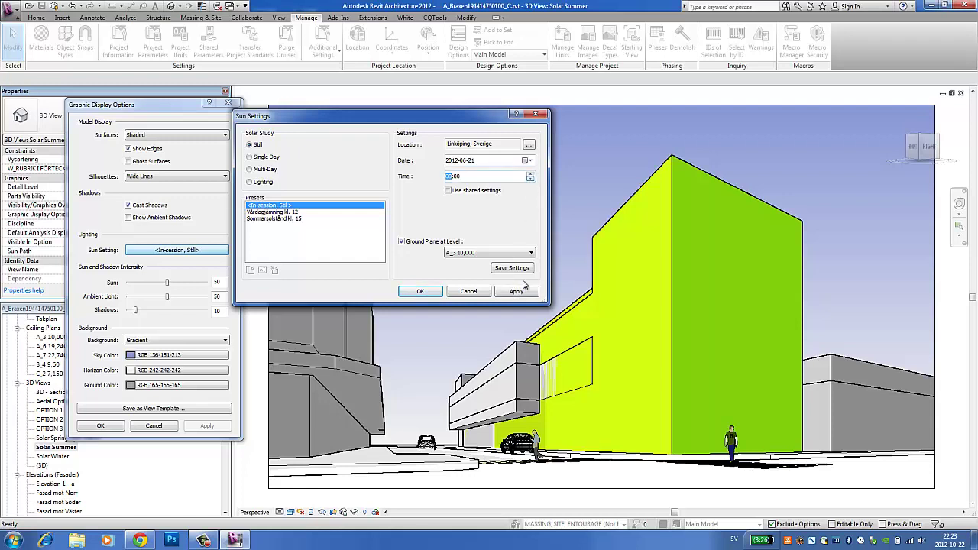
click(517, 292)
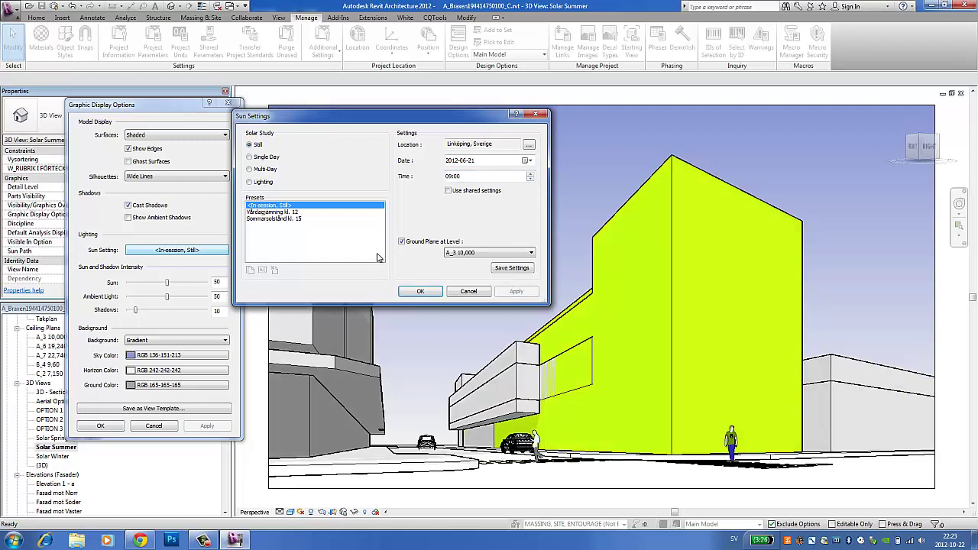
Try a brighter sun, shadows 30, and ambient light 58 then 23, applying each.
click(421, 292)
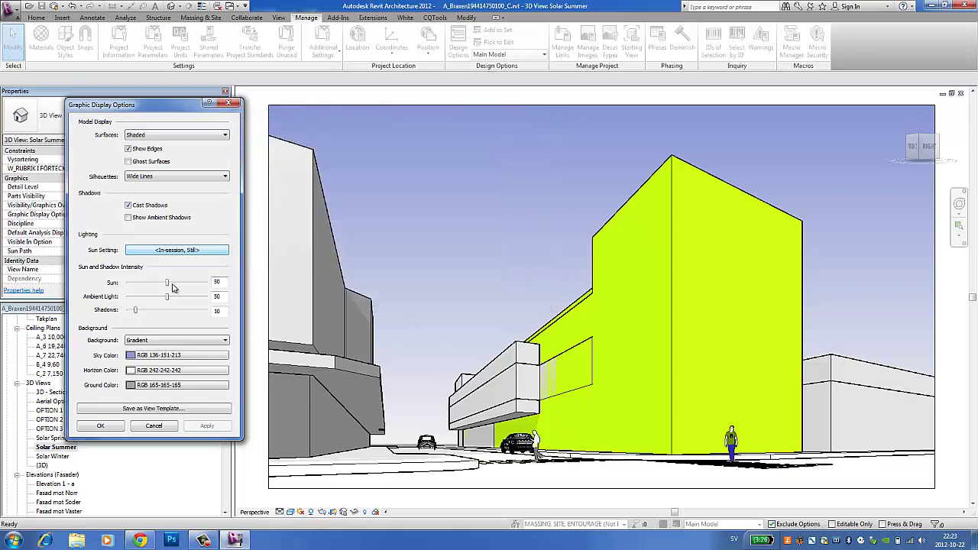
drag(167, 283, 157, 297)
click(160, 313)
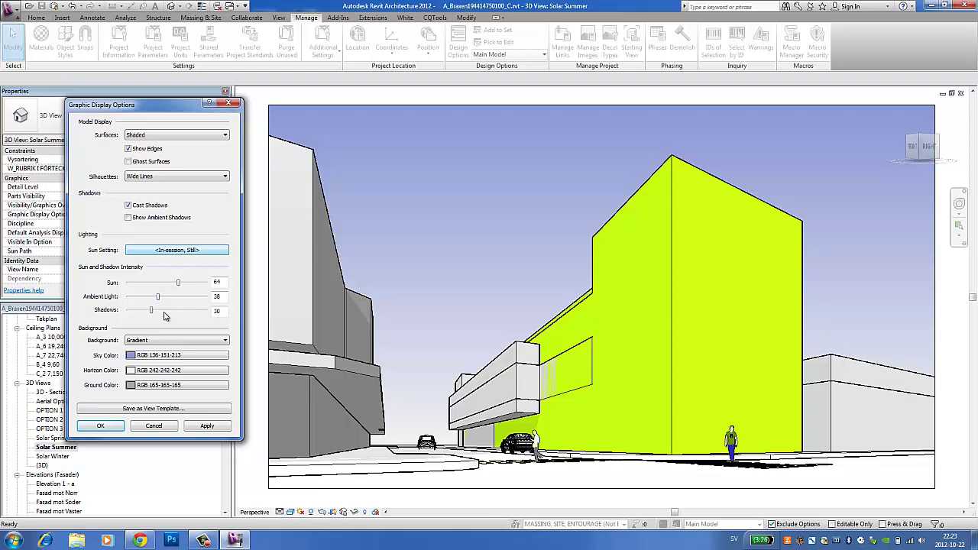
click(217, 429)
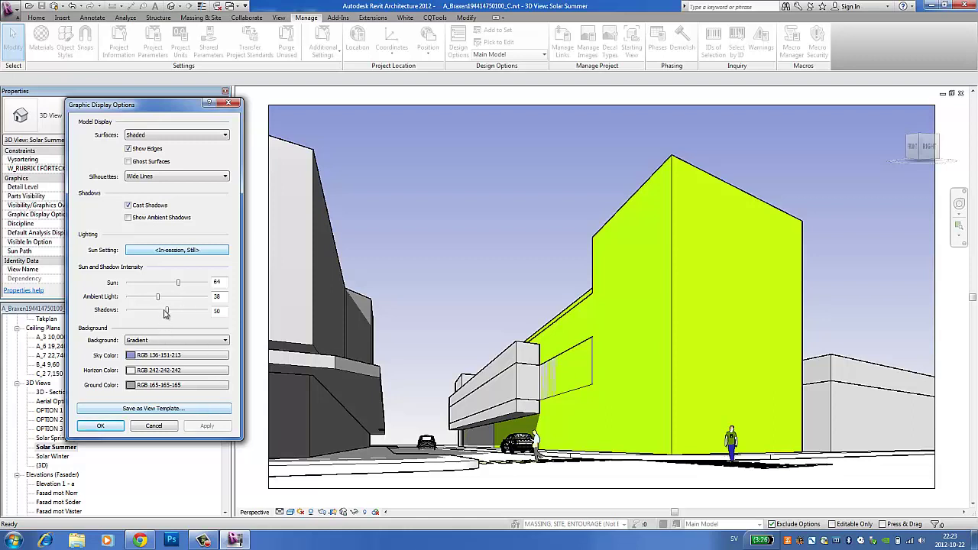
drag(159, 297, 173, 297)
click(213, 428)
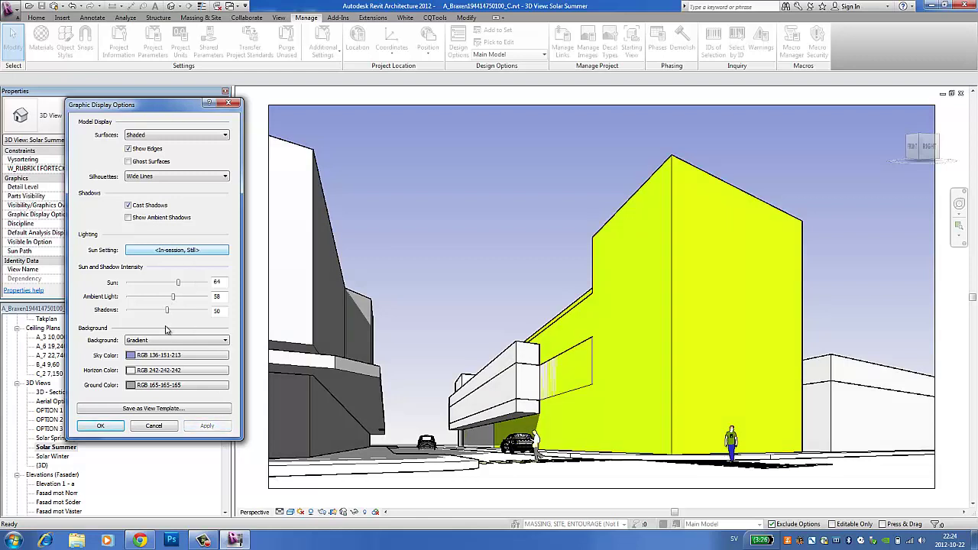
drag(172, 296, 145, 297)
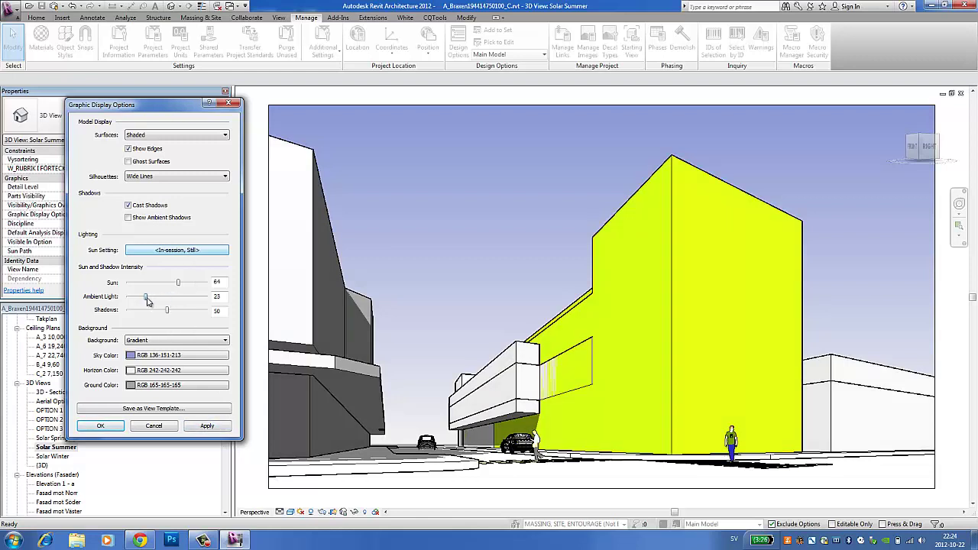
click(208, 430)
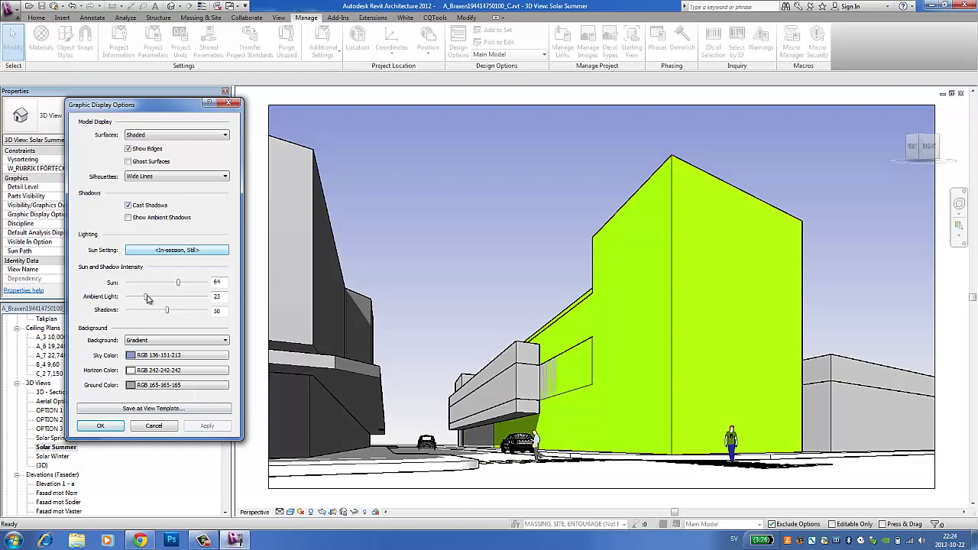
Settle on ambient light 34 and sun intensity 83, apply, and close the display options.
drag(147, 299, 156, 298)
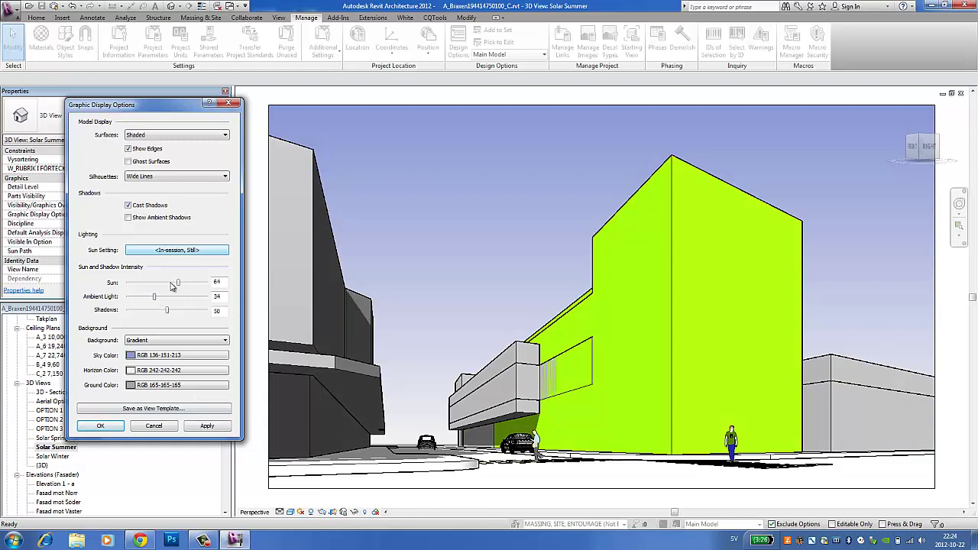
drag(163, 285, 170, 284)
click(172, 250)
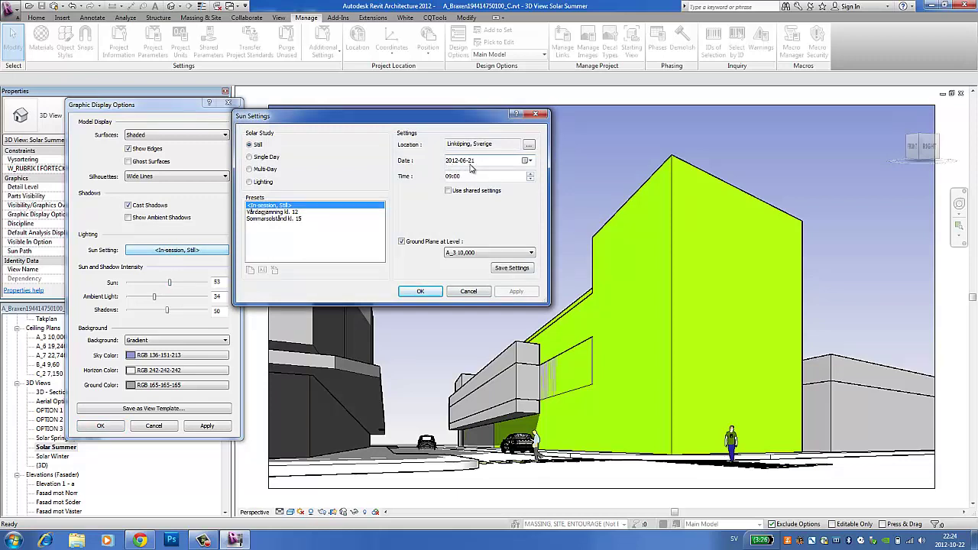
click(421, 292)
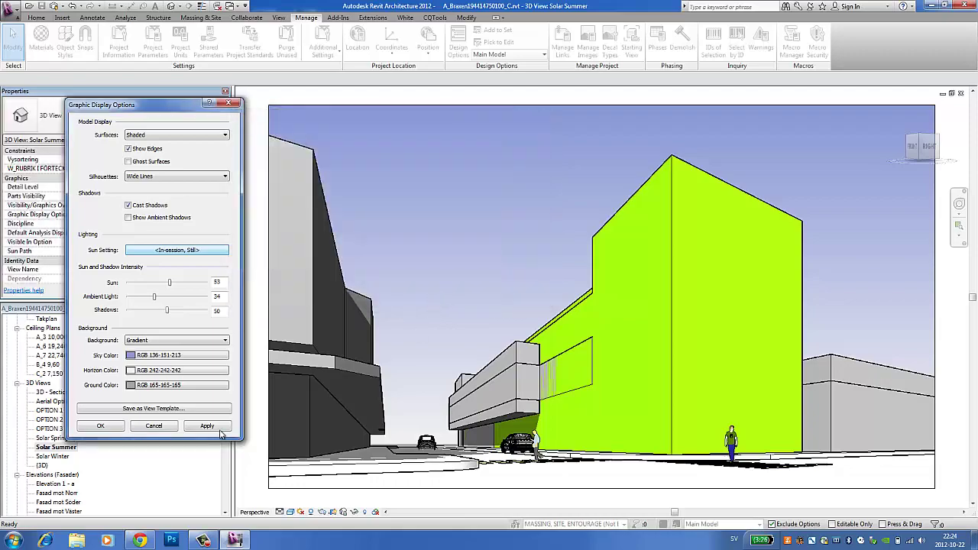
click(207, 426)
click(100, 425)
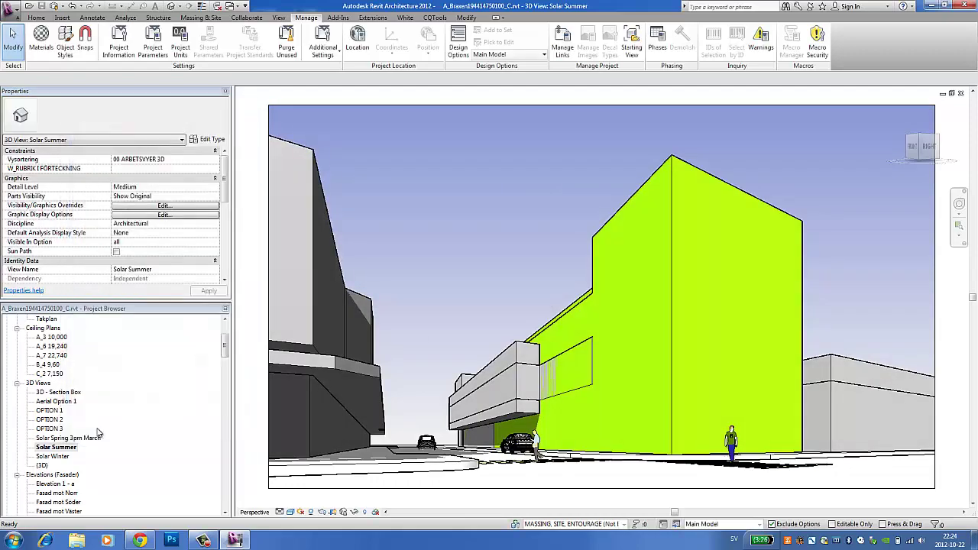
Rename the Solar Summer view to 'Solar Summer 9am June'.
right_click(61, 451)
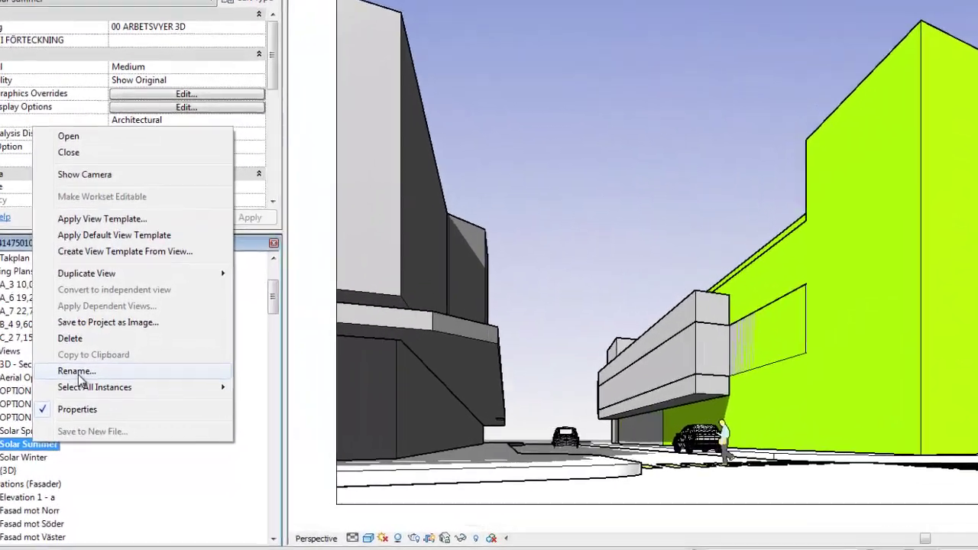
click(172, 399)
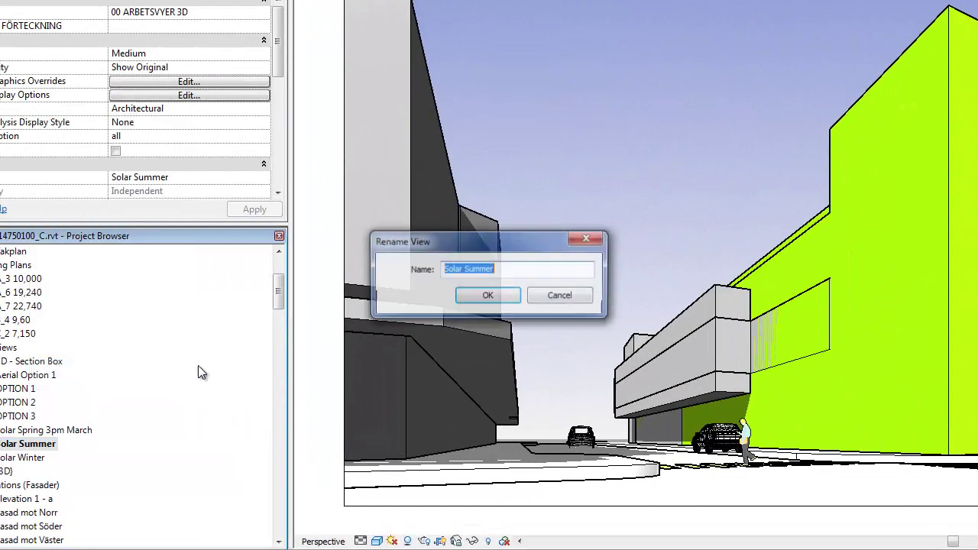
click(514, 269)
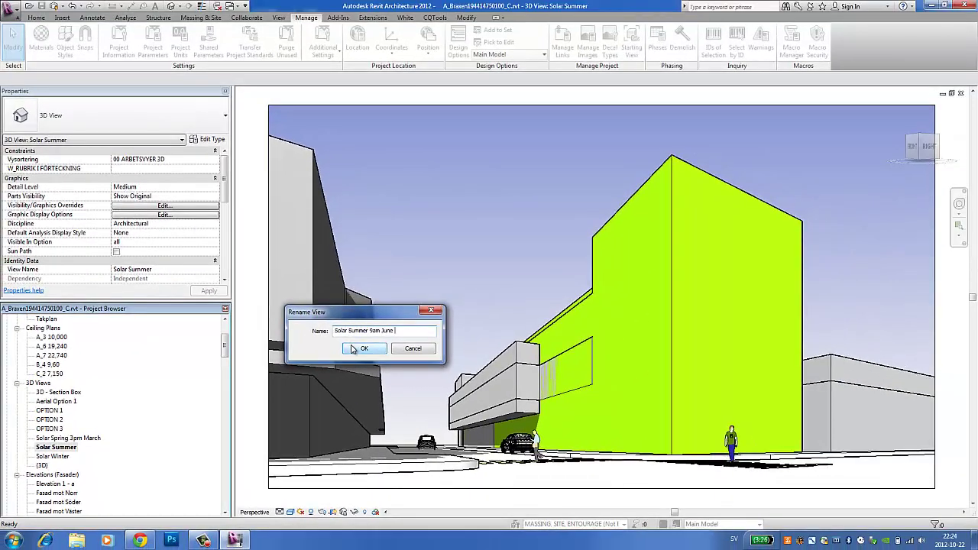
click(354, 348)
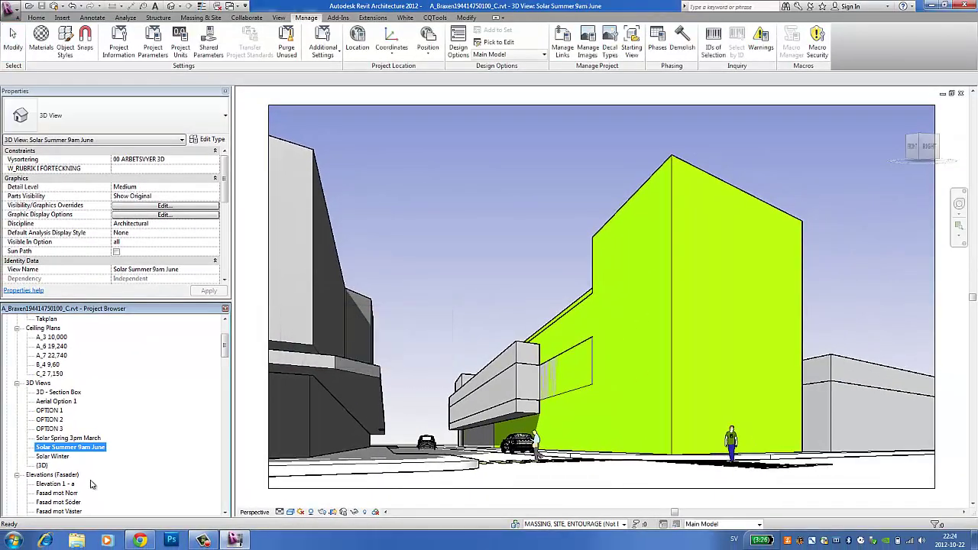
click(54, 456)
Open Solar Winter and set its sun to 2012-12-21 with ground plane A_3 10,000.
double_click(63, 459)
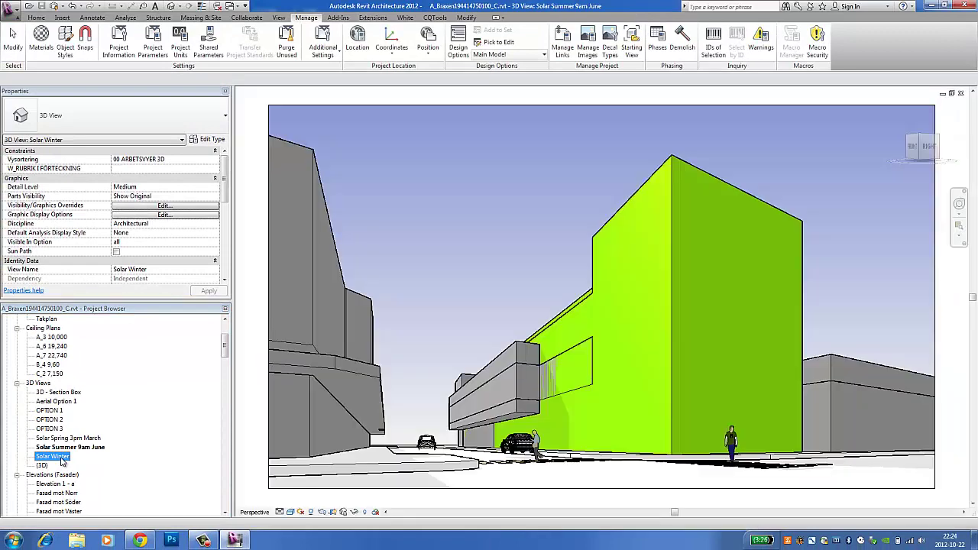
right_click(74, 457)
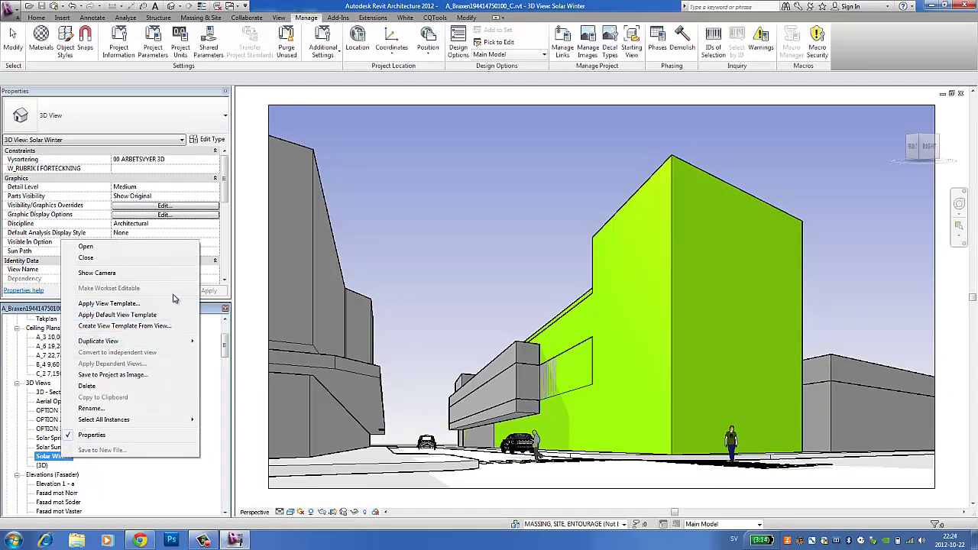
click(153, 214)
click(153, 215)
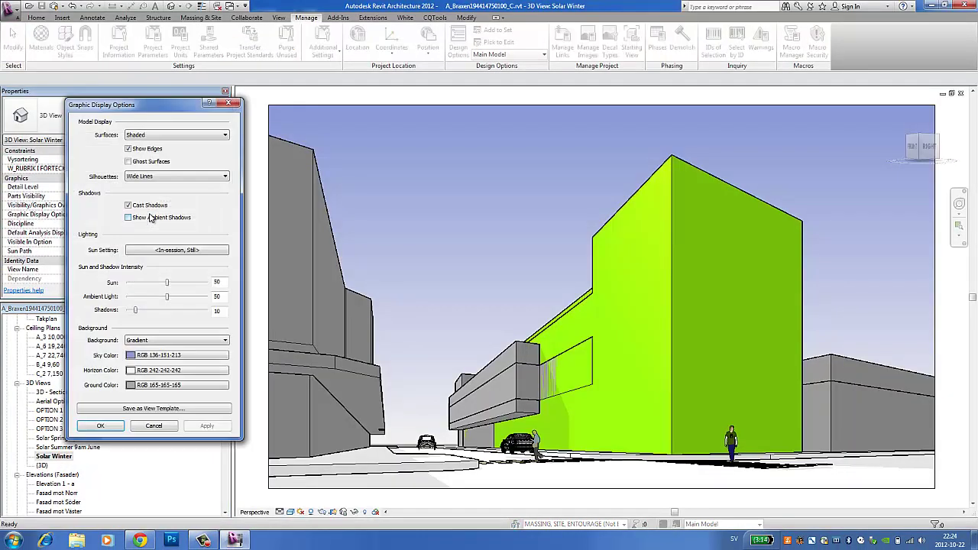
click(194, 251)
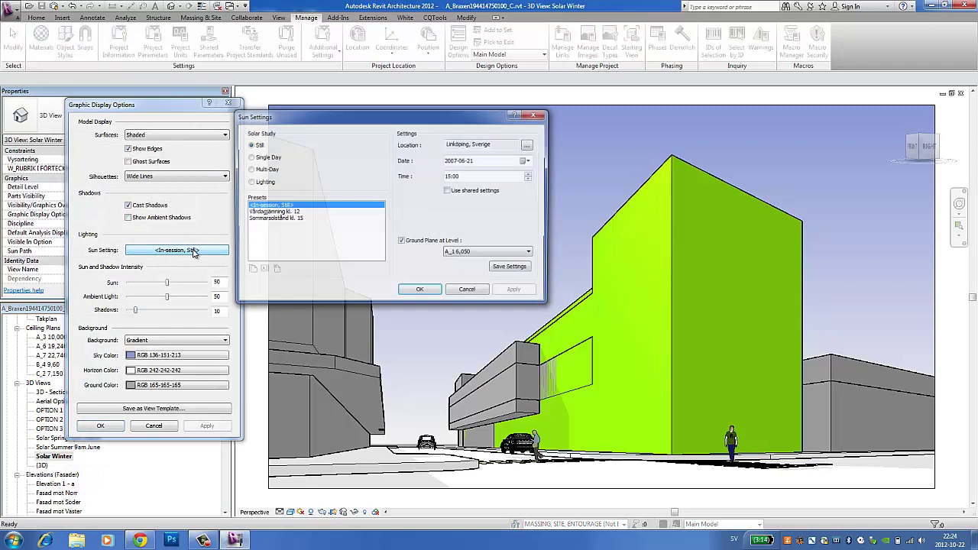
click(457, 162)
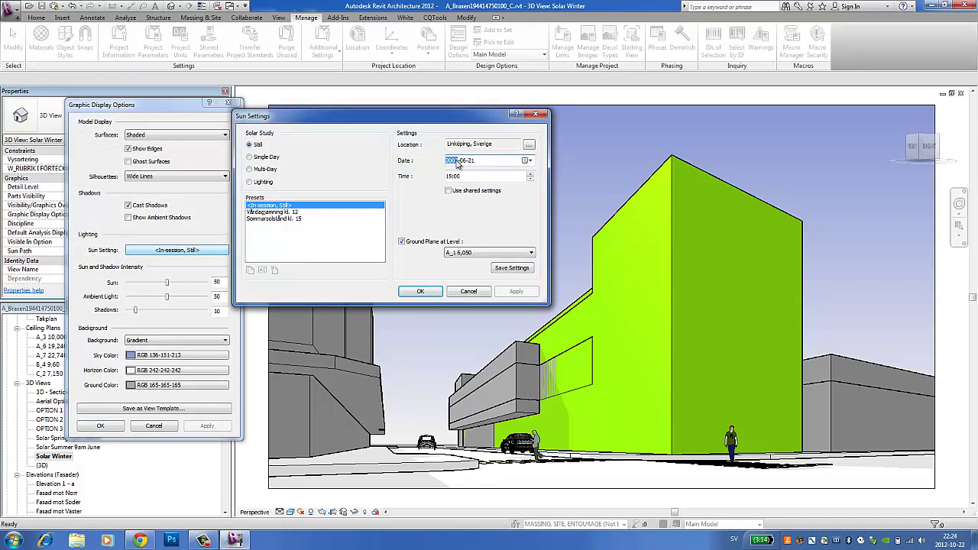
text(2012)
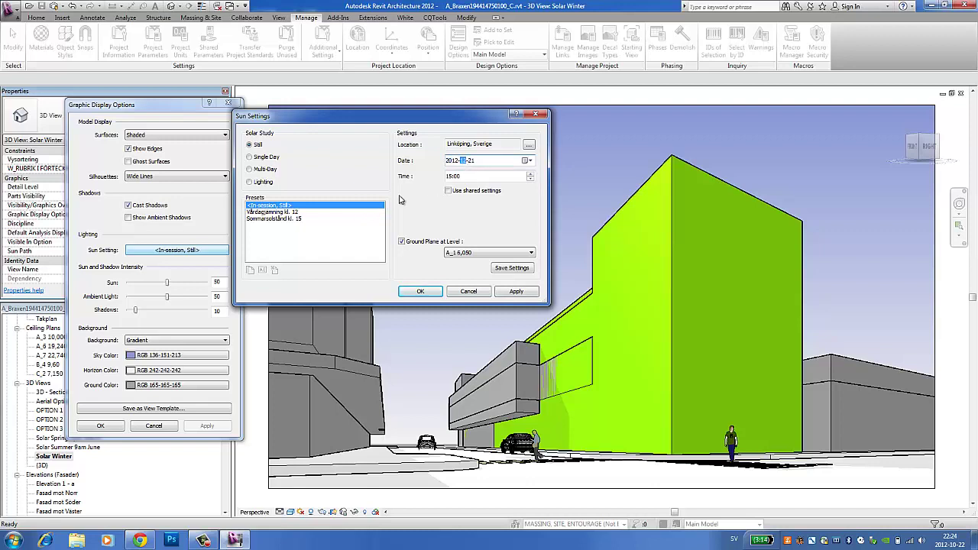
click(510, 254)
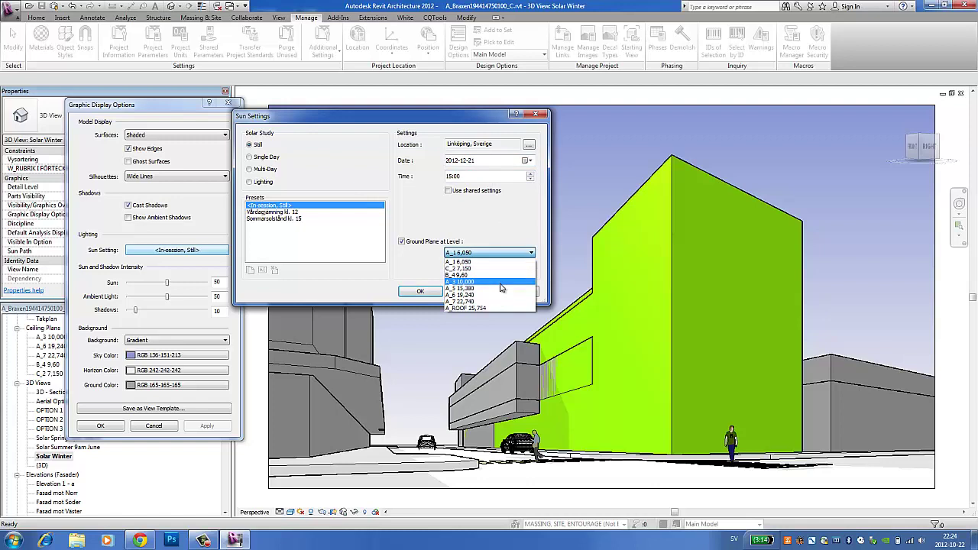
click(502, 288)
click(505, 294)
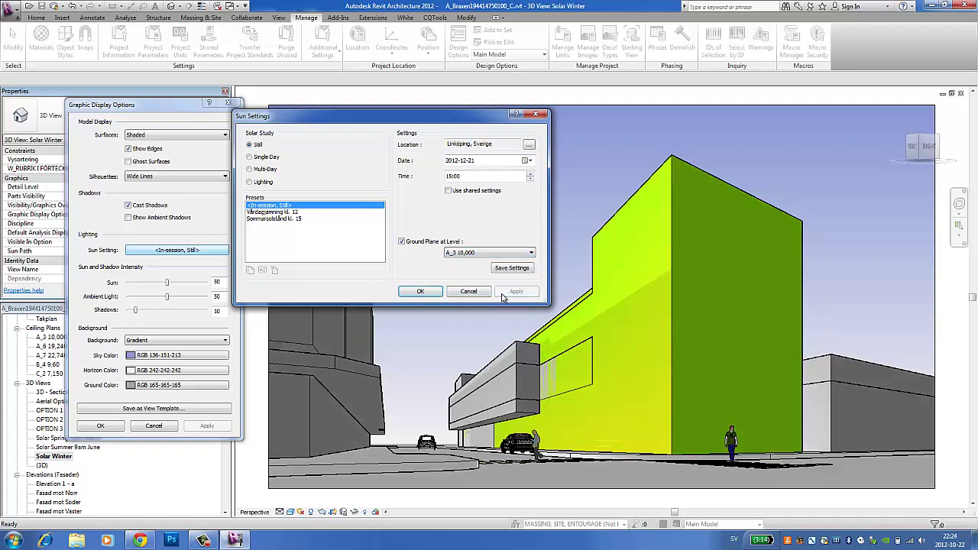
click(420, 291)
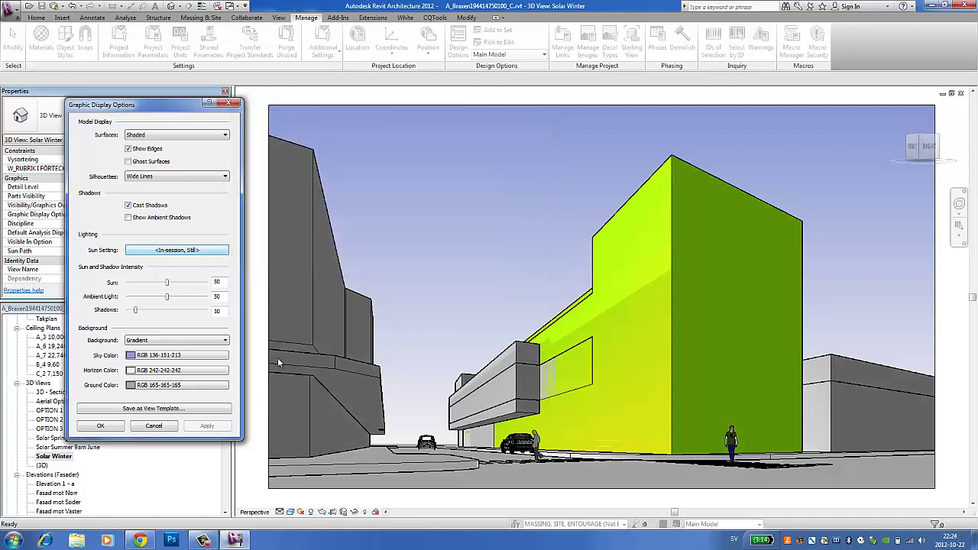
Set Solar Winter's shadows to 44 and sun intensity to 66, applied to the view.
drag(136, 310, 171, 310)
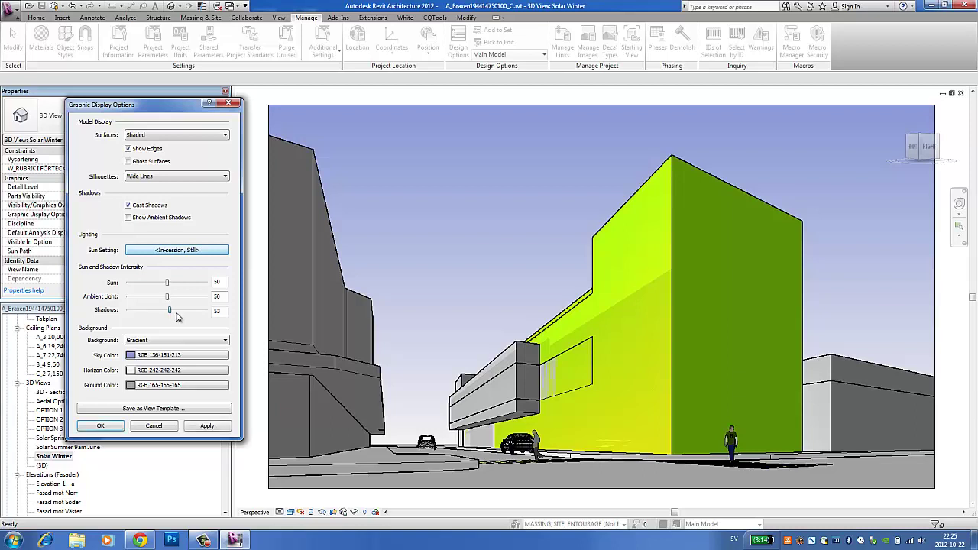
click(207, 426)
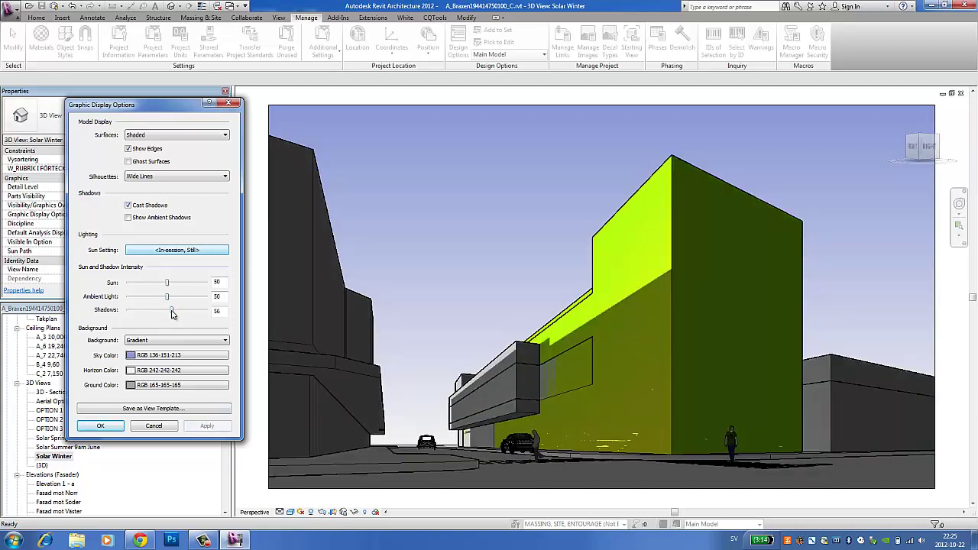
drag(171, 311, 162, 310)
click(207, 426)
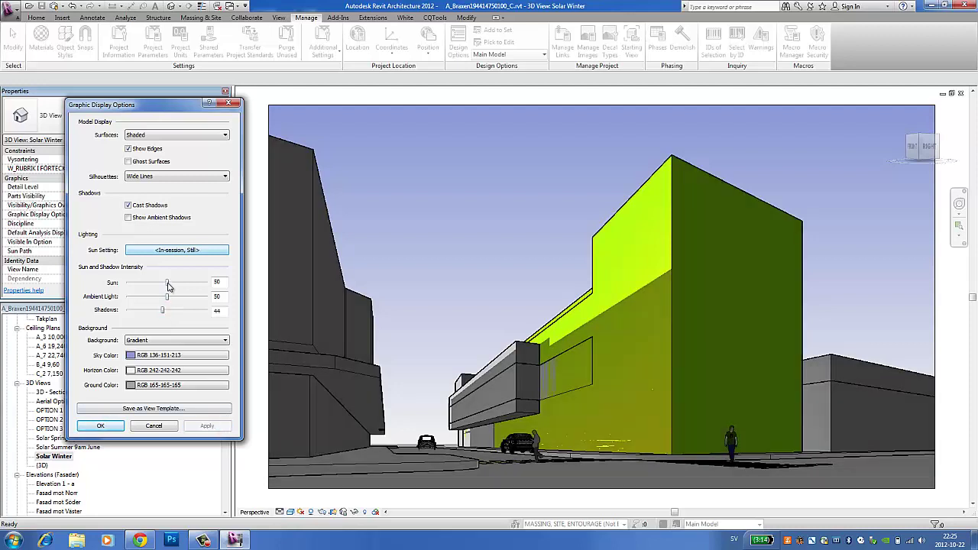
drag(167, 282, 179, 282)
click(220, 425)
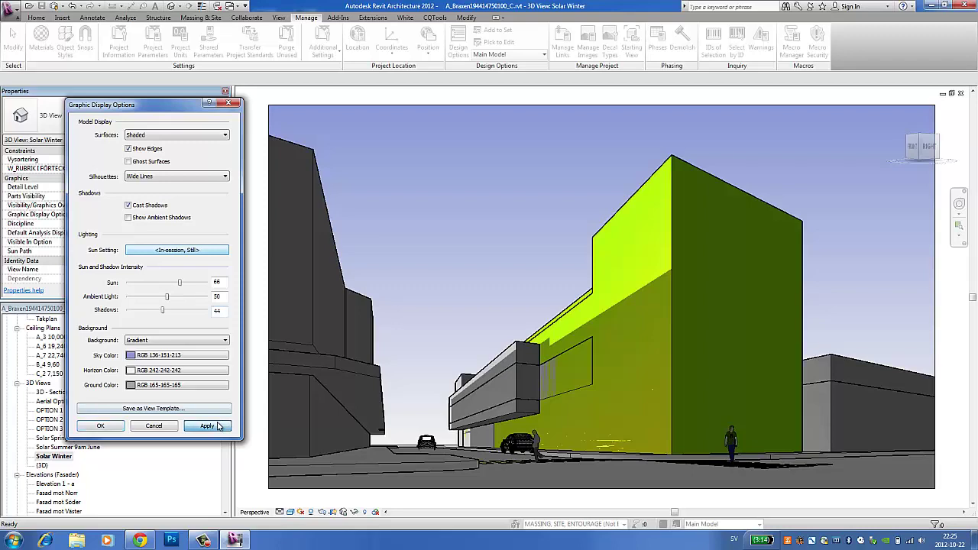
click(100, 426)
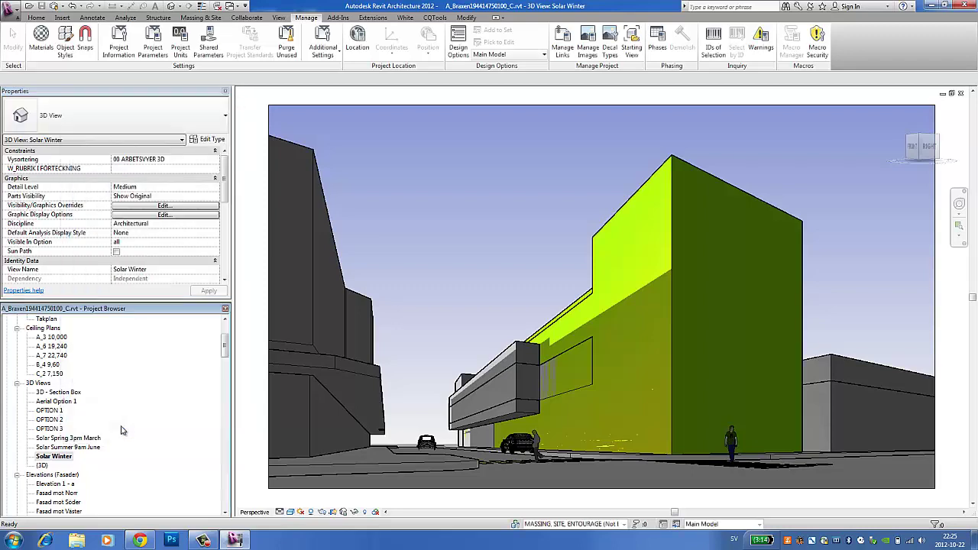
Recheck the Solar Winter sun settings and close the dialogs without changes.
click(168, 216)
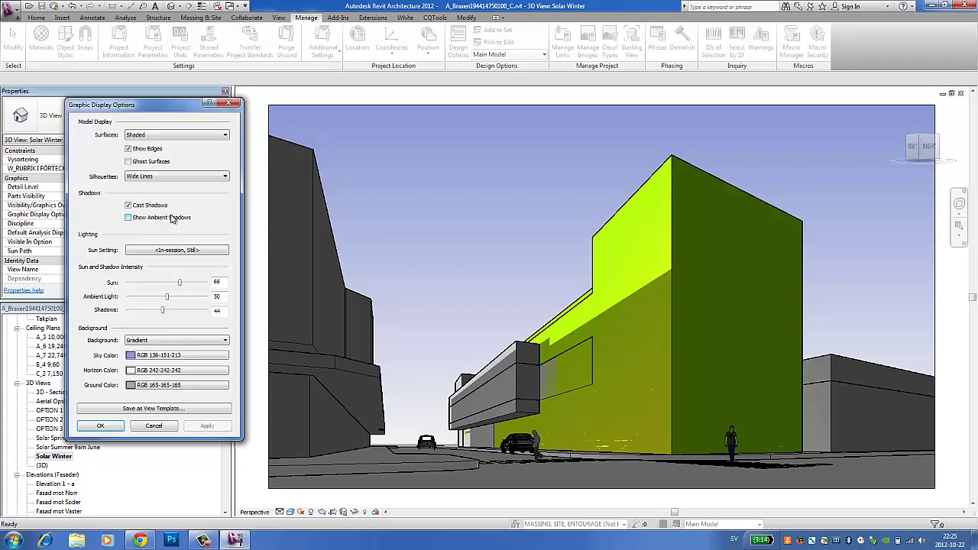
click(184, 255)
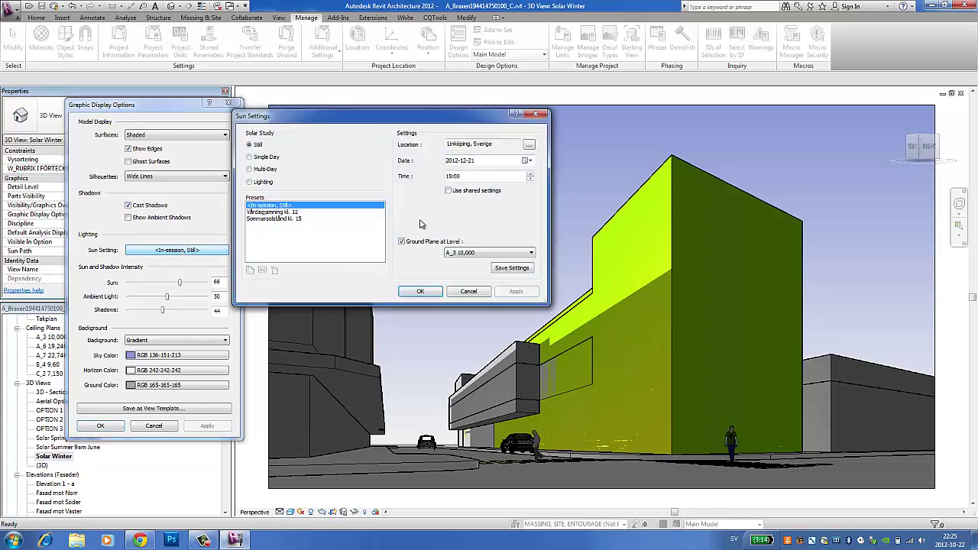
click(421, 291)
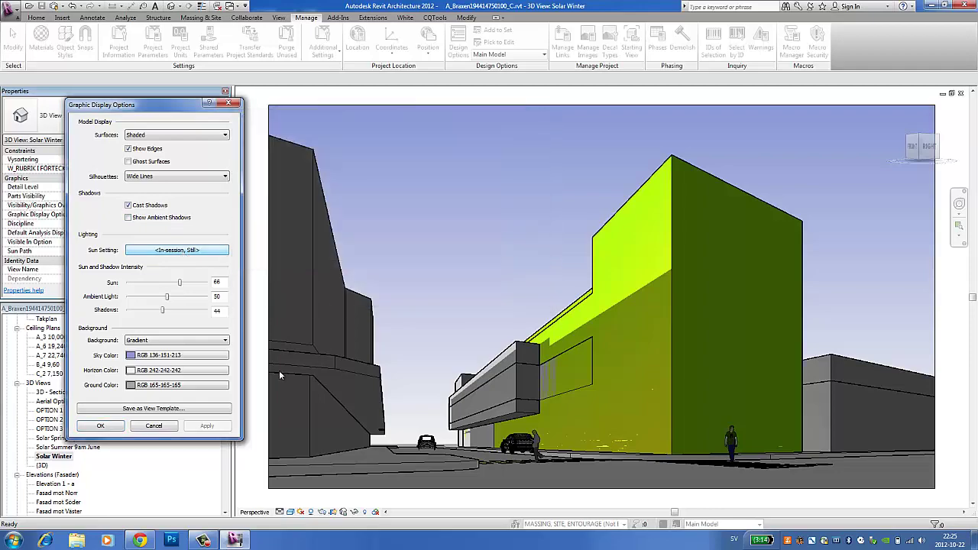
click(100, 426)
Rename Solar Winter to 'Solar Winter 3pm Decemeber' and bring the Sheets section into view.
right_click(55, 455)
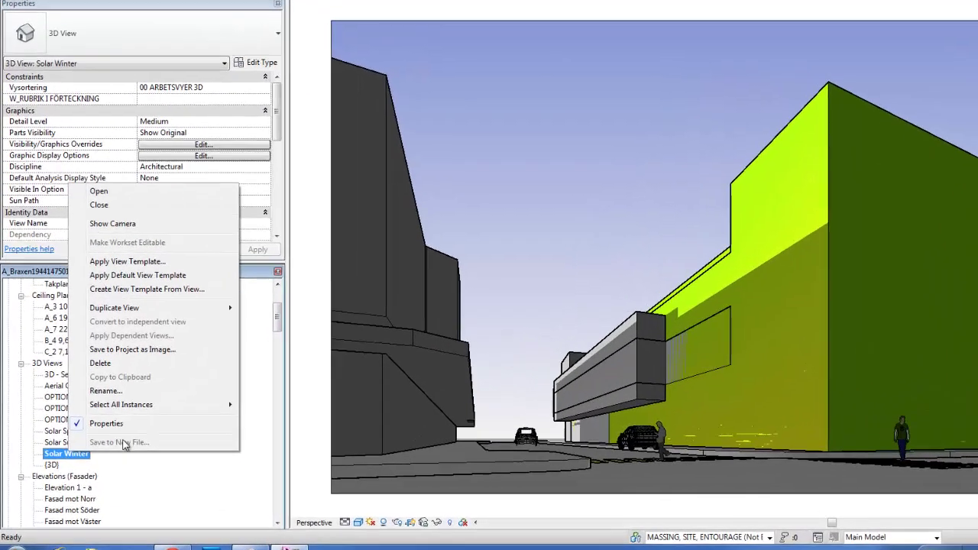
click(105, 390)
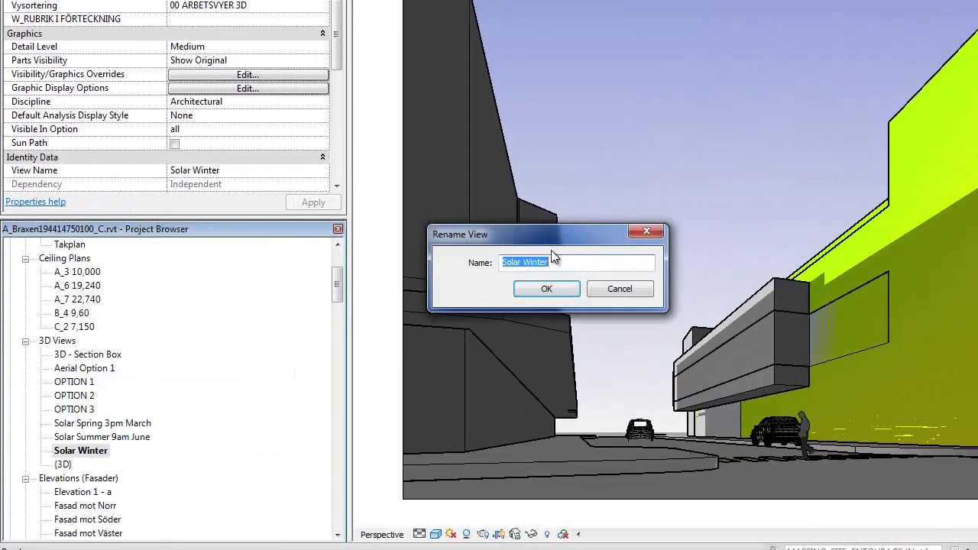
click(572, 258)
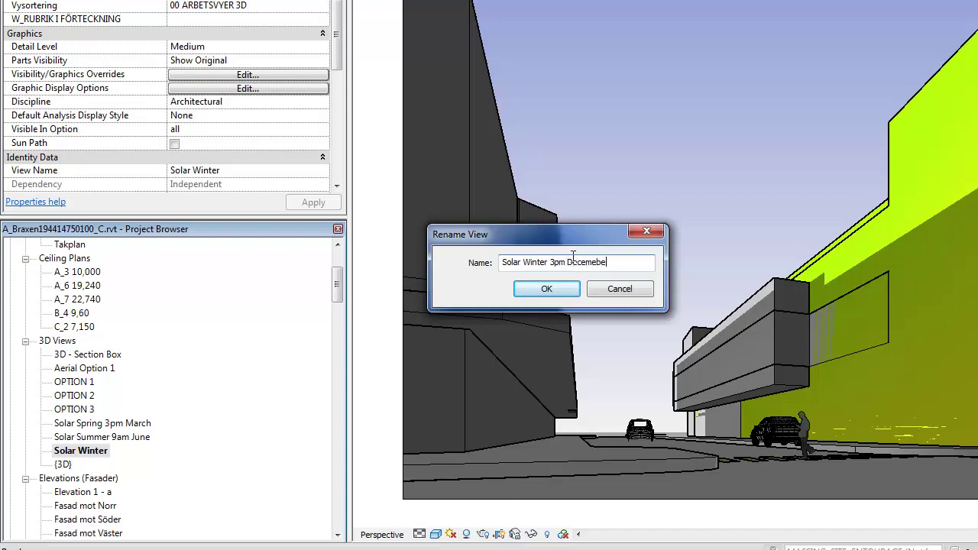
click(532, 287)
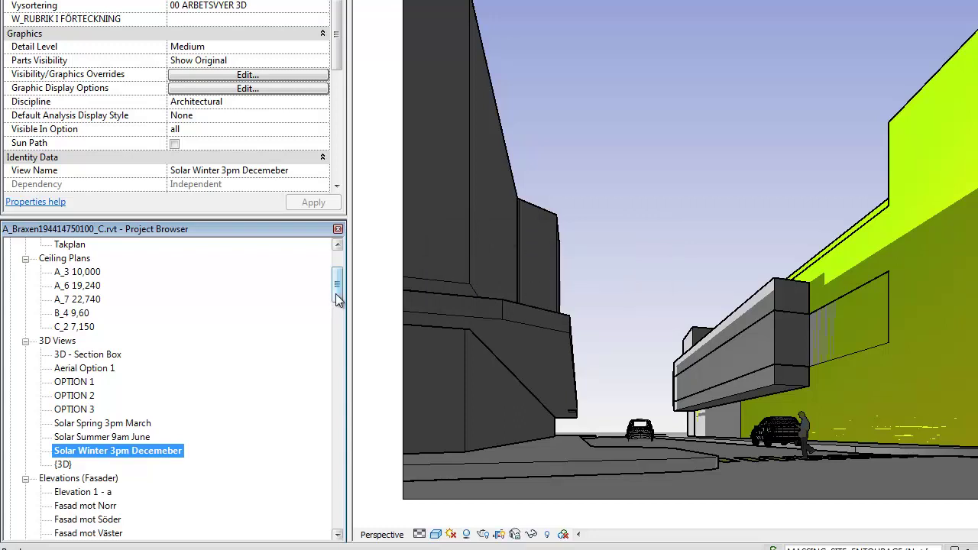
scroll(338, 292, up, 1)
drag(339, 290, 338, 336)
Create a new sheet using the W_A3_PRESENTATION titleblock.
click(82, 329)
right_click(83, 329)
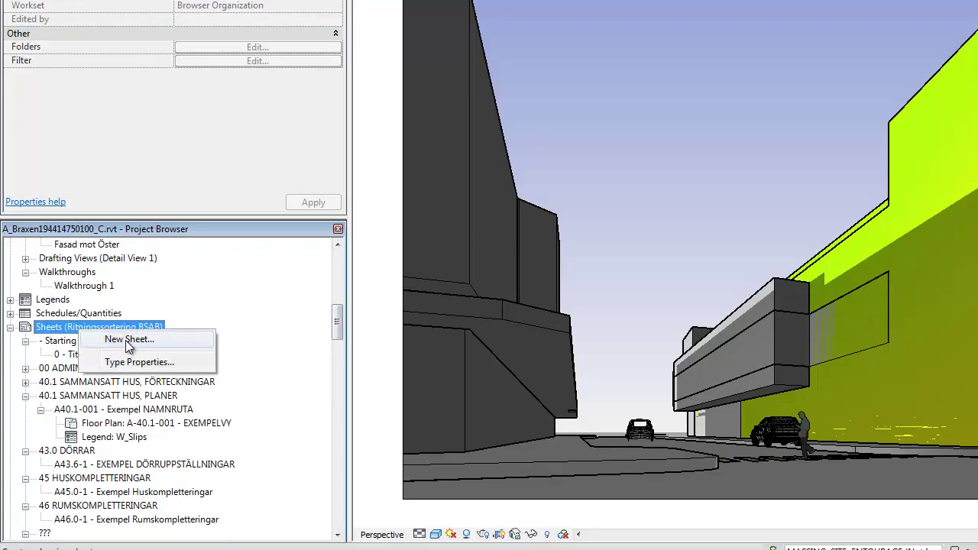
click(134, 341)
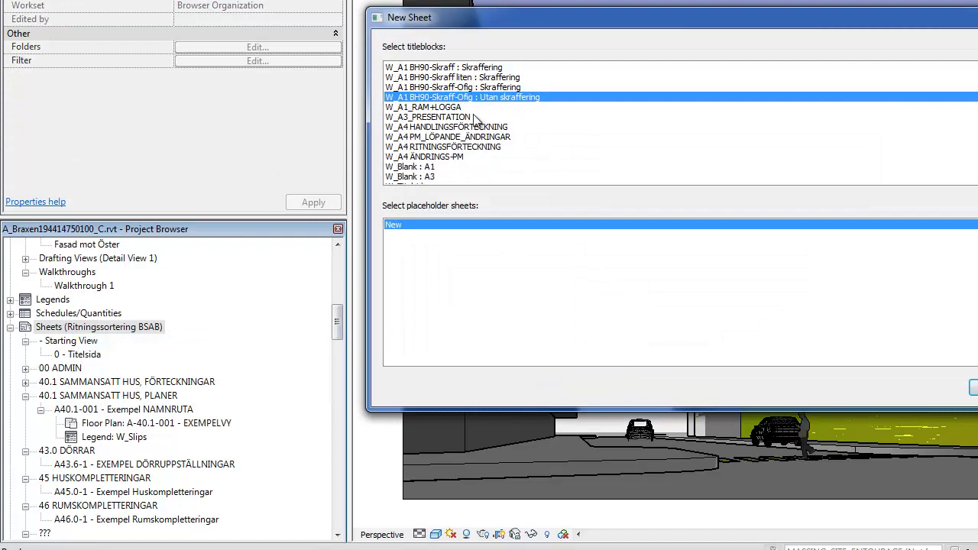
click(421, 117)
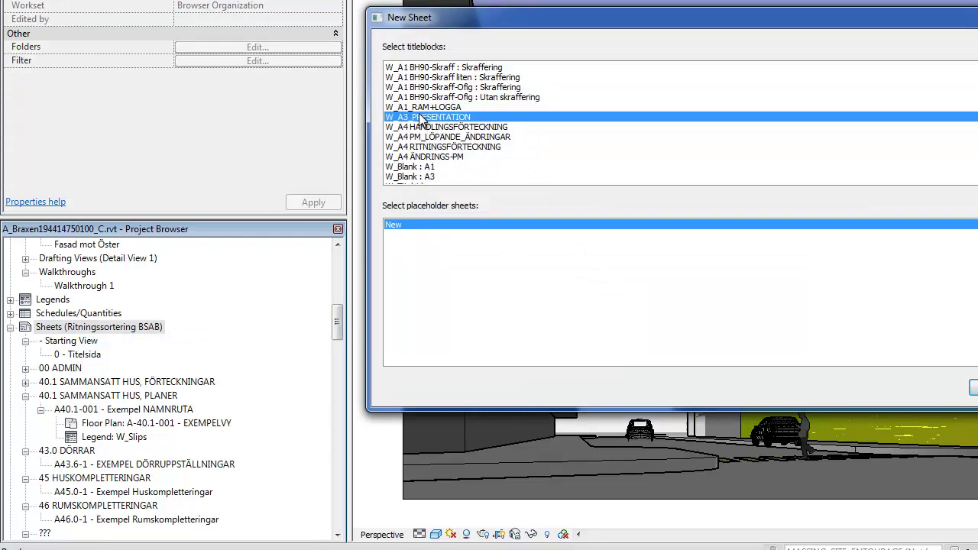
click(974, 388)
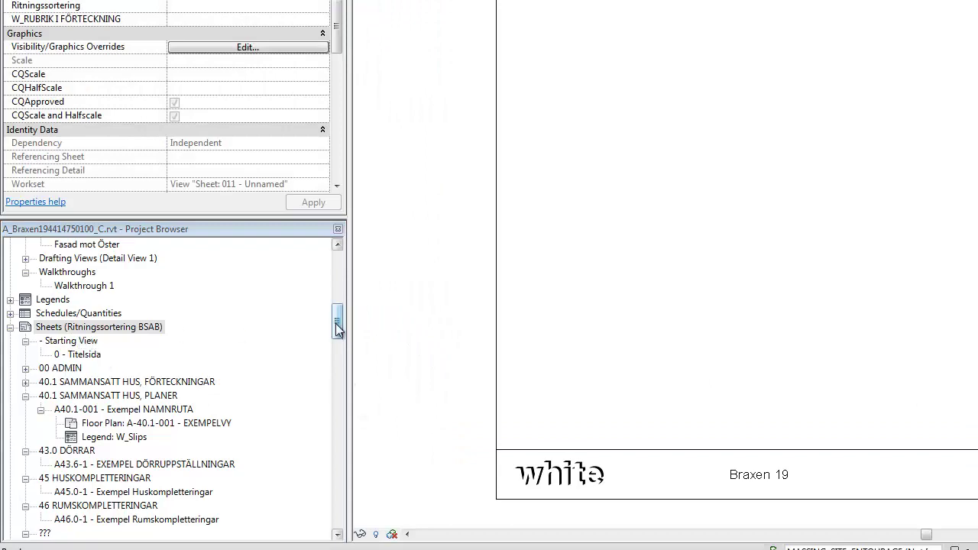
Place Solar Spring 3pm March near the sheet top and Solar Summer 9am June below it.
drag(336, 323, 345, 279)
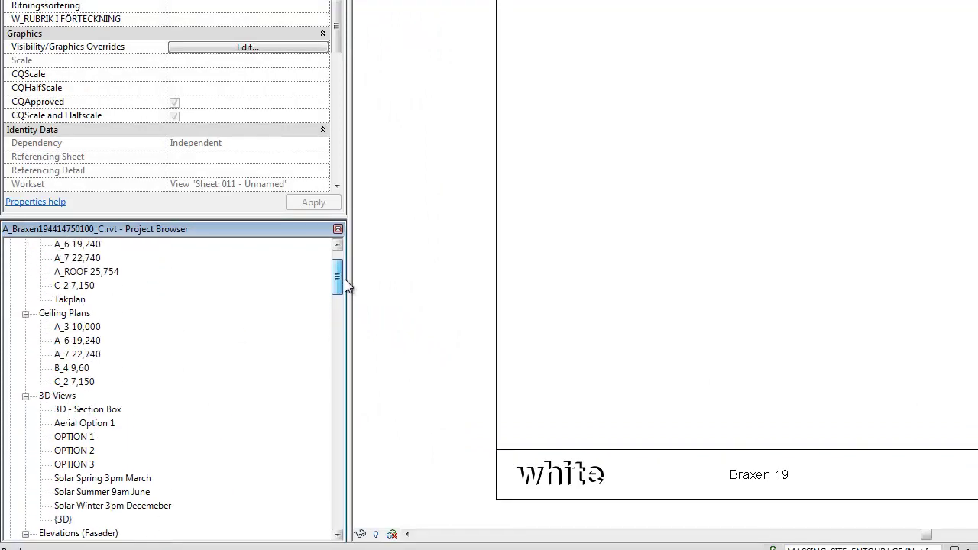
click(91, 426)
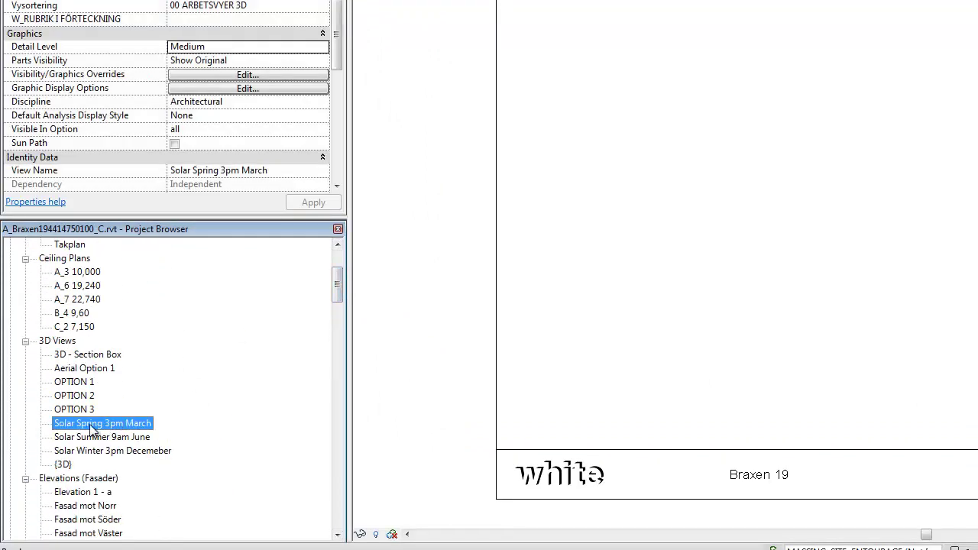
drag(547, 122, 558, 107)
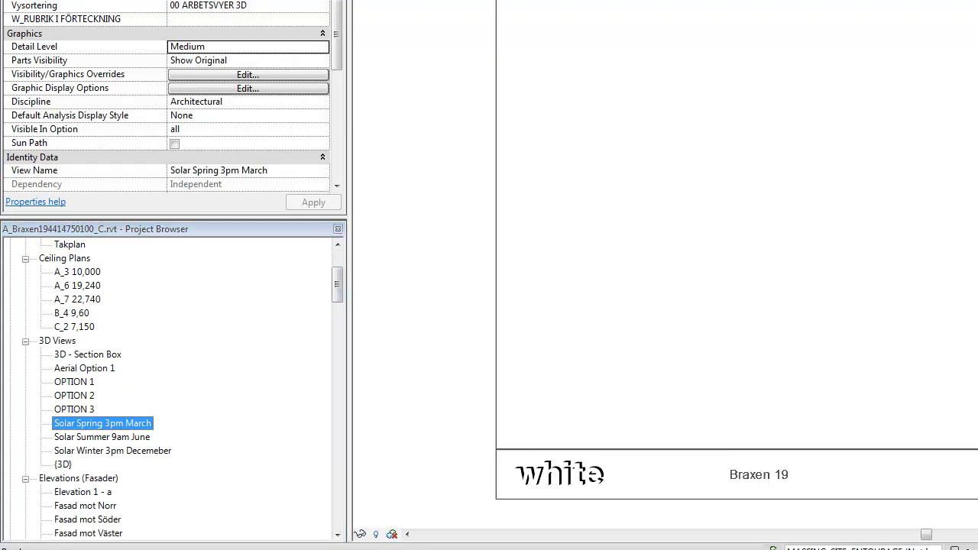
click(704, 52)
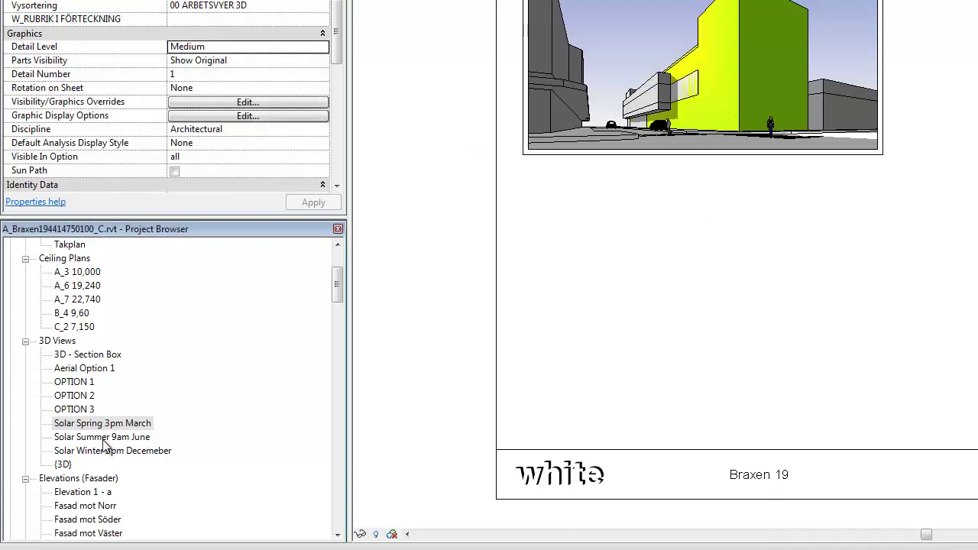
click(102, 437)
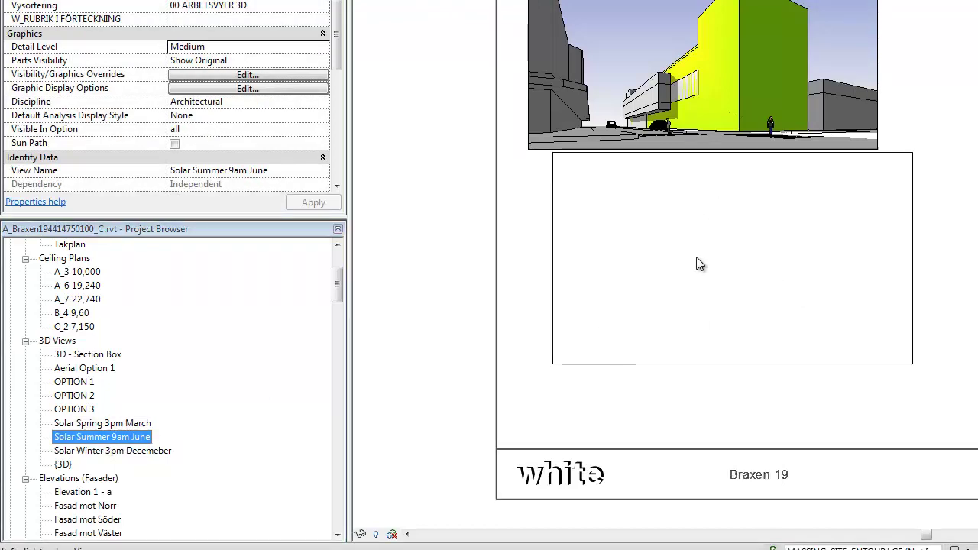
click(711, 285)
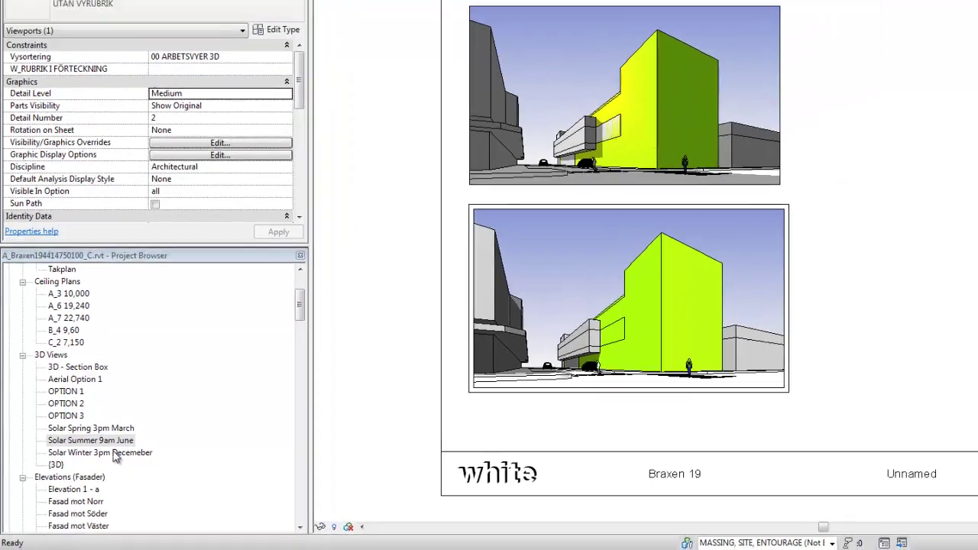
click(140, 451)
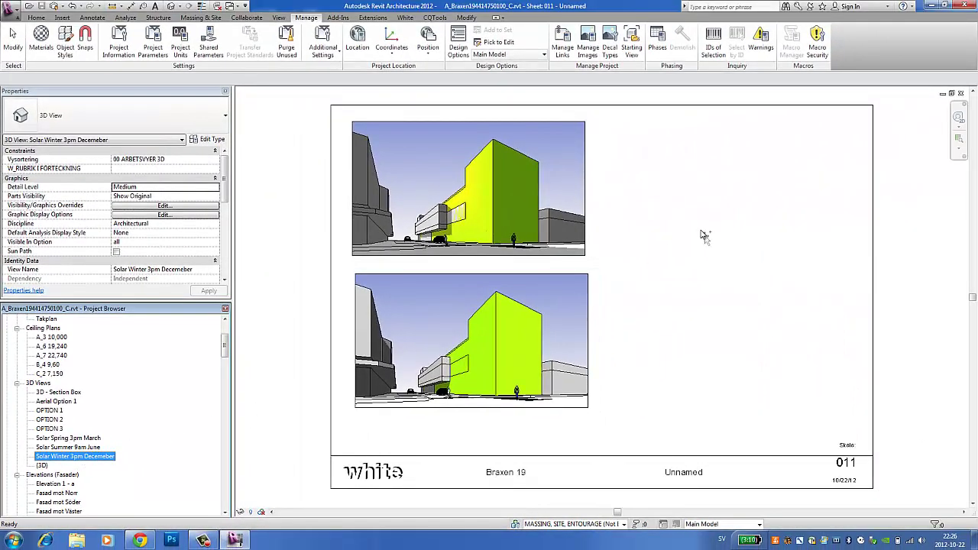
Place Solar Winter 3pm December at the sheet's upper right with viewport type 'Vyrubrik namn, skala'.
drag(704, 235, 674, 176)
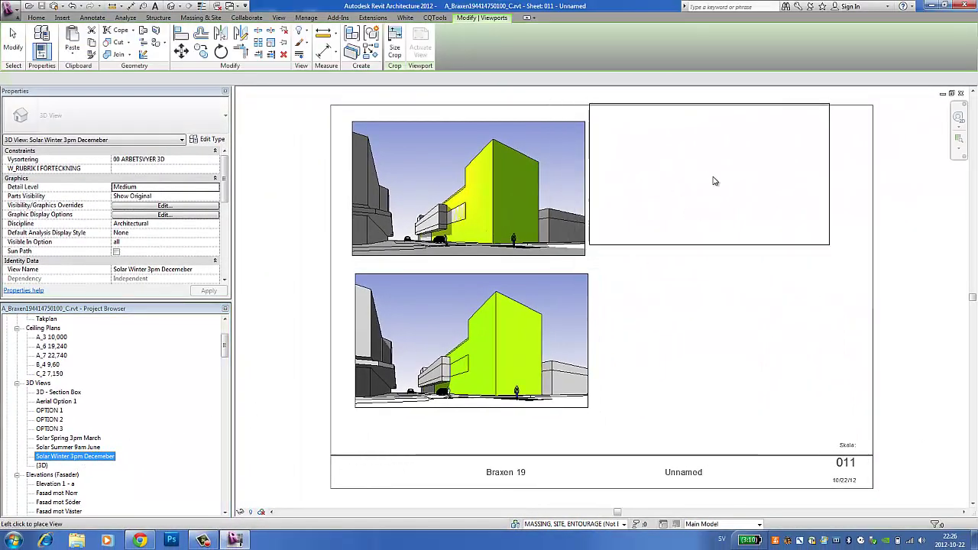
click(727, 192)
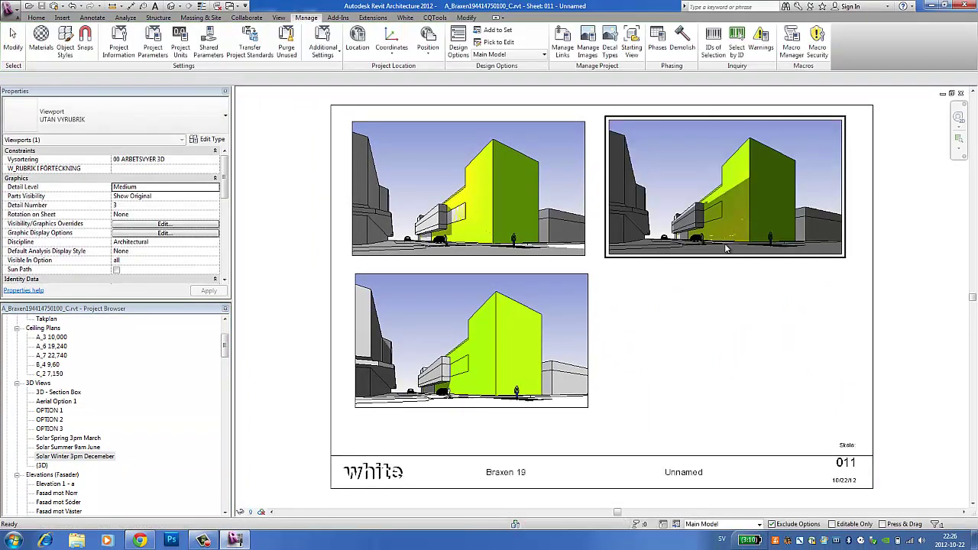
click(739, 225)
click(140, 130)
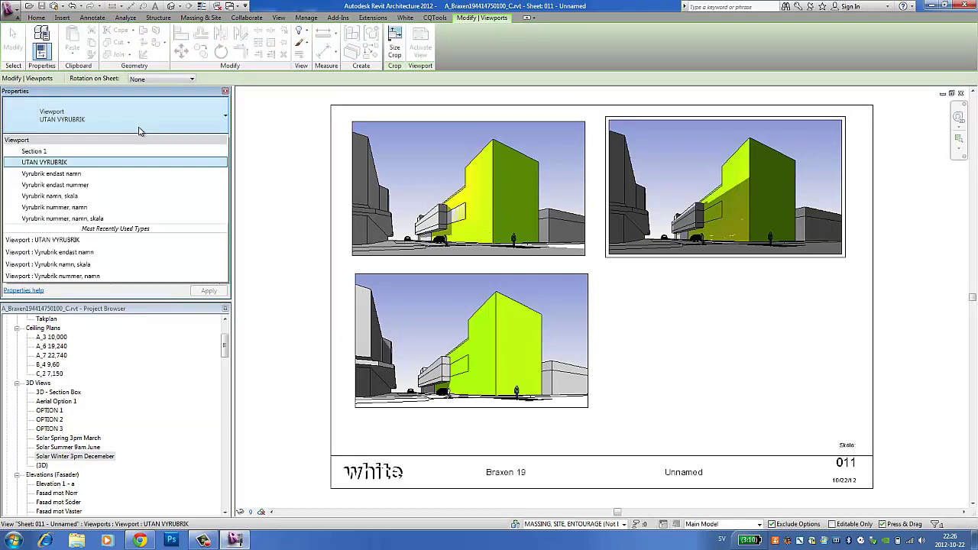
click(129, 197)
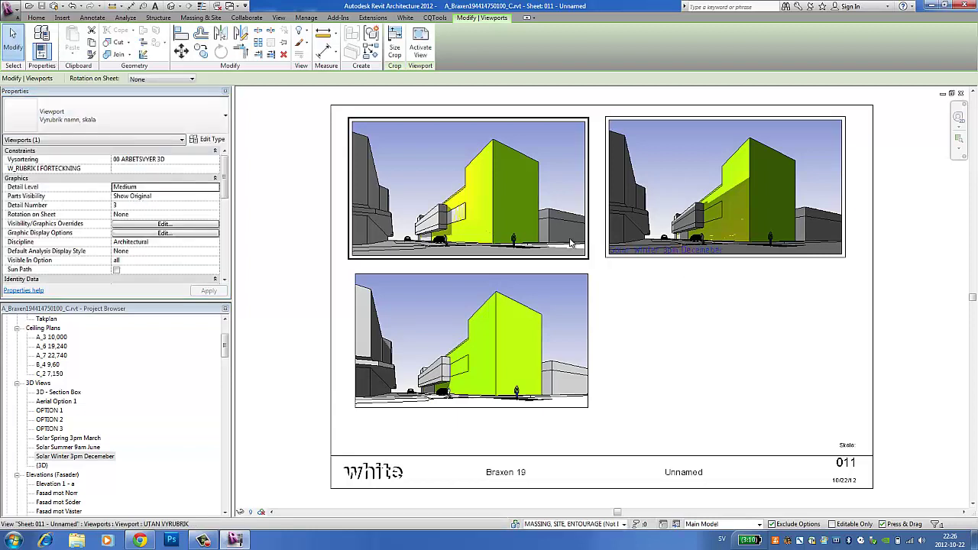
click(635, 284)
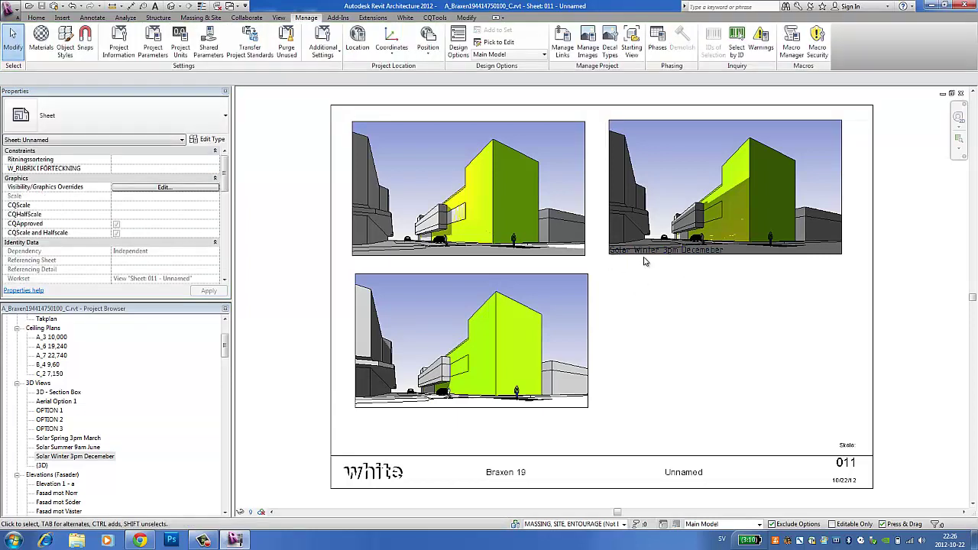
click(639, 254)
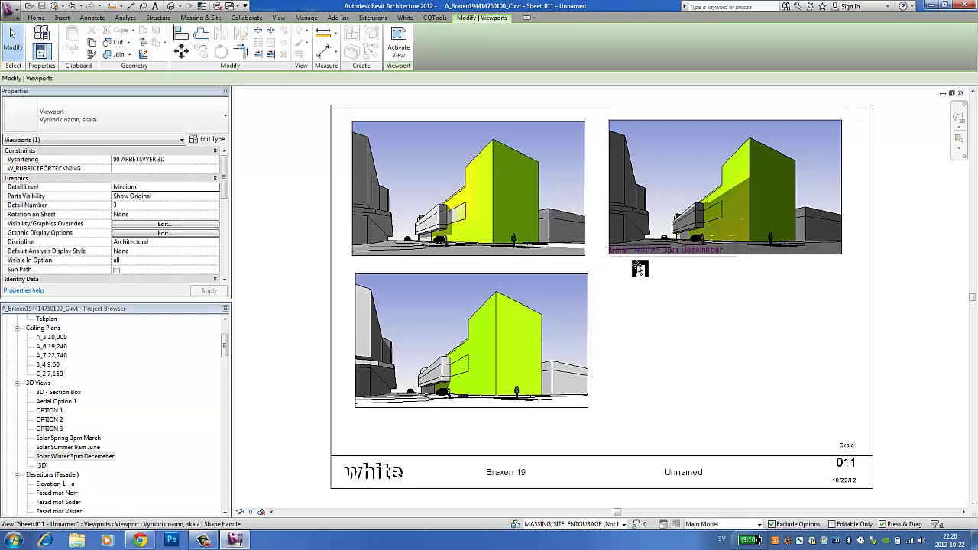
Match the spring and summer viewports to the winter viewport's titled type using MA.
click(611, 295)
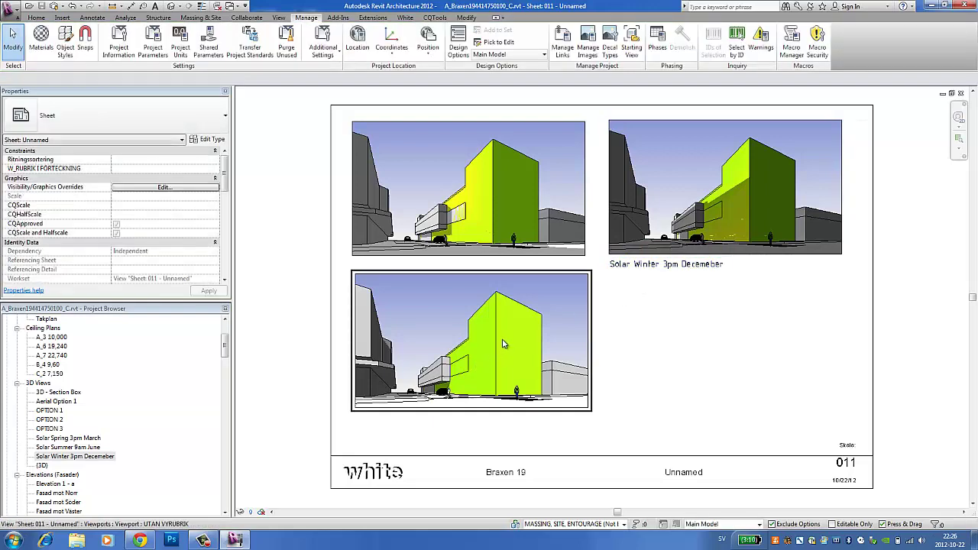
key(m)
key(a)
click(725, 191)
click(468, 191)
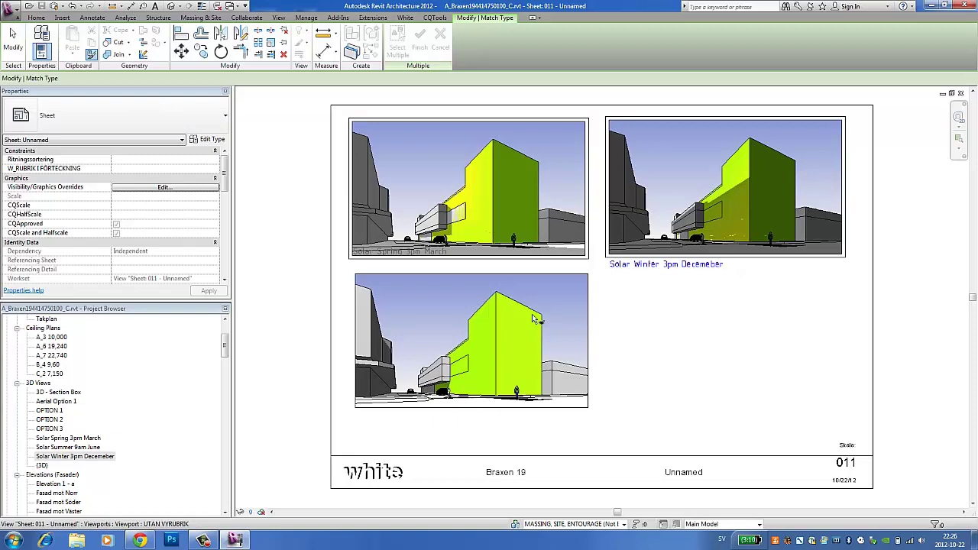
click(471, 344)
key(Escape)
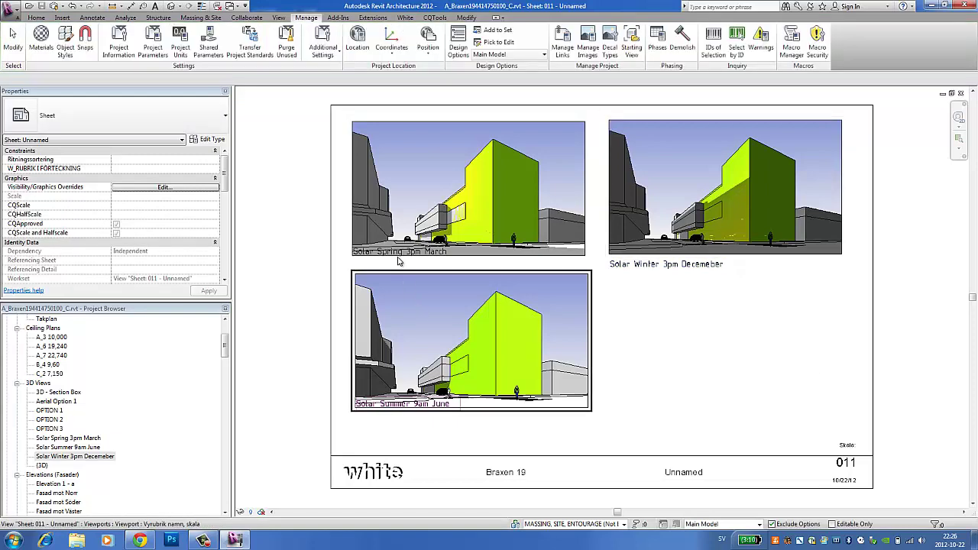
Move the spring and summer viewport titles just below their views.
click(382, 255)
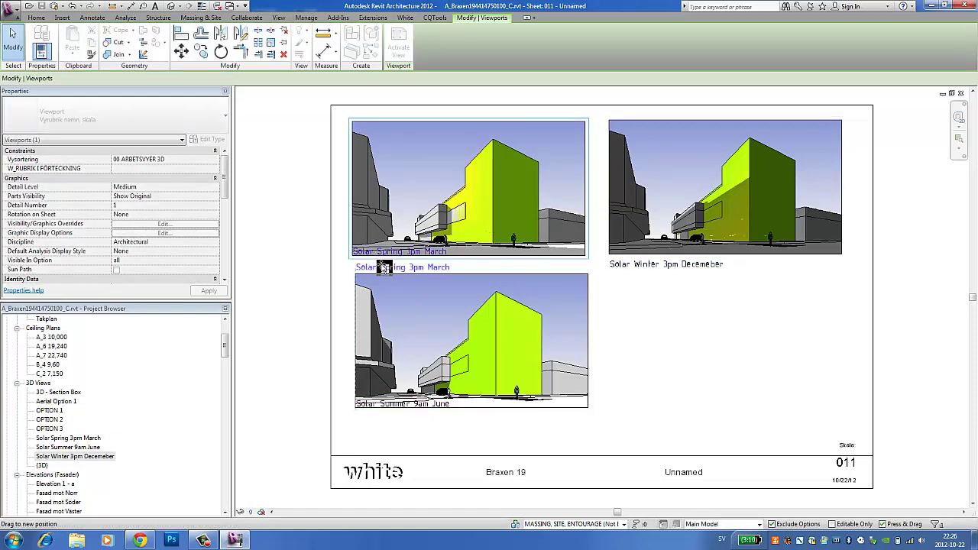
click(590, 362)
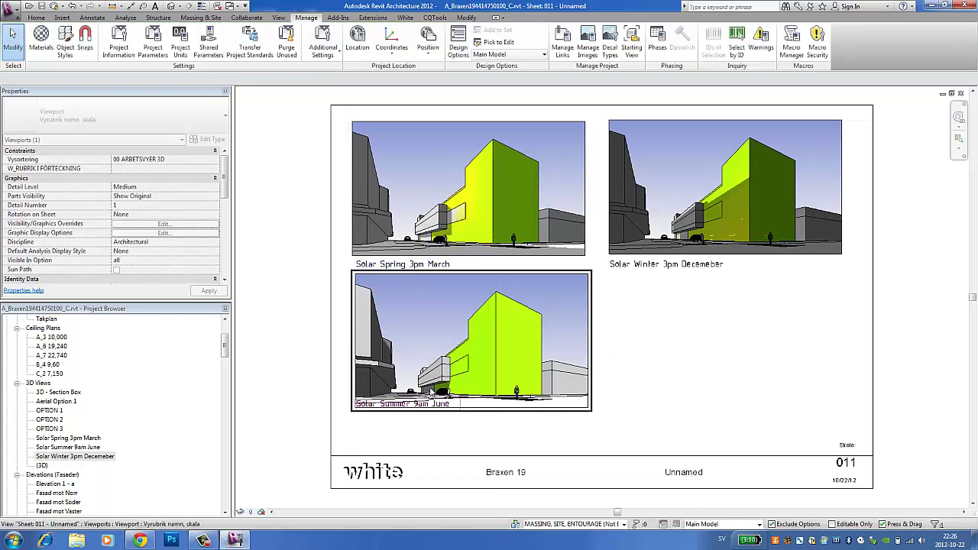
click(410, 404)
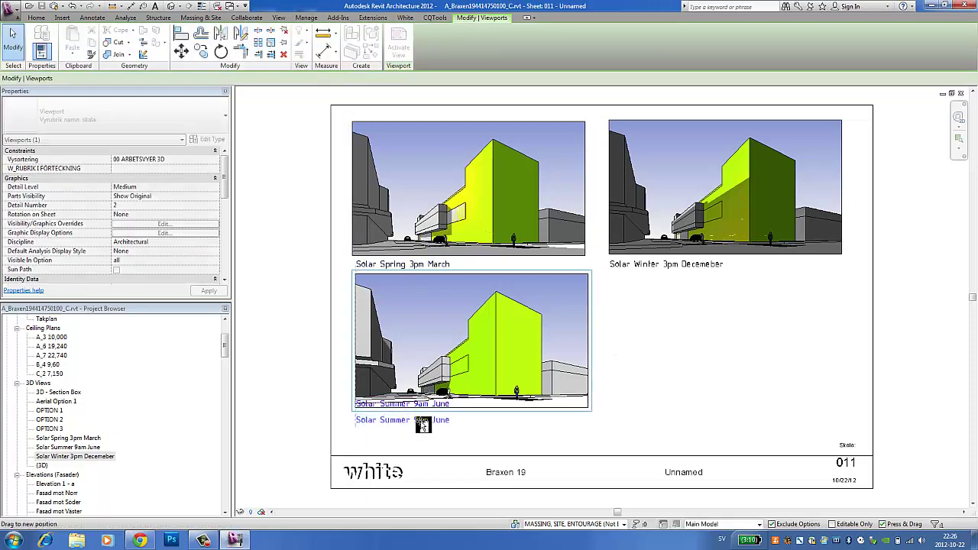
click(682, 359)
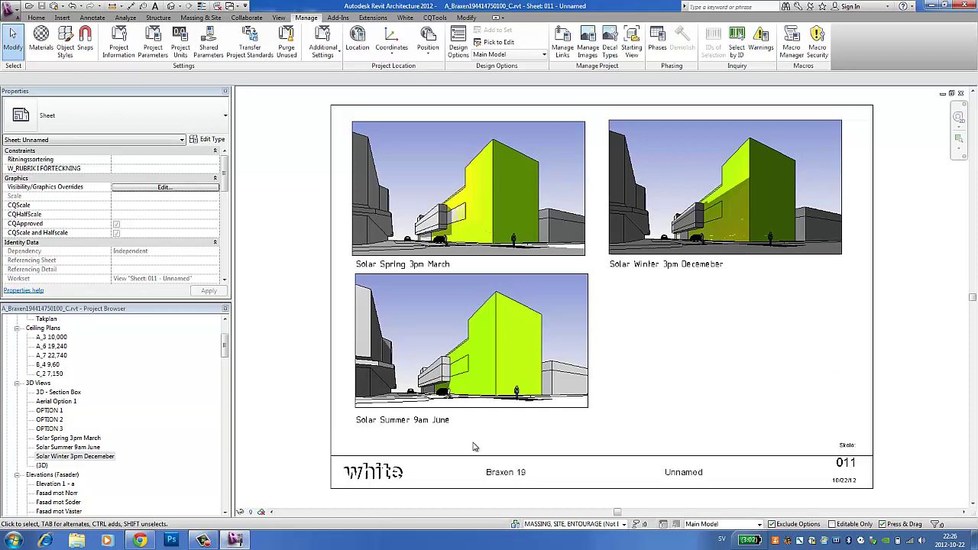
mouse_move(203, 541)
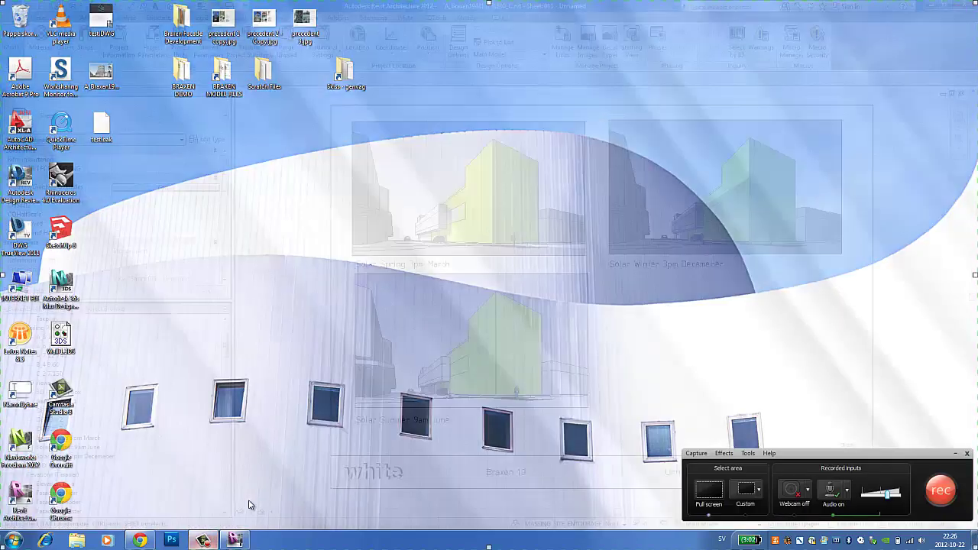
click(226, 522)
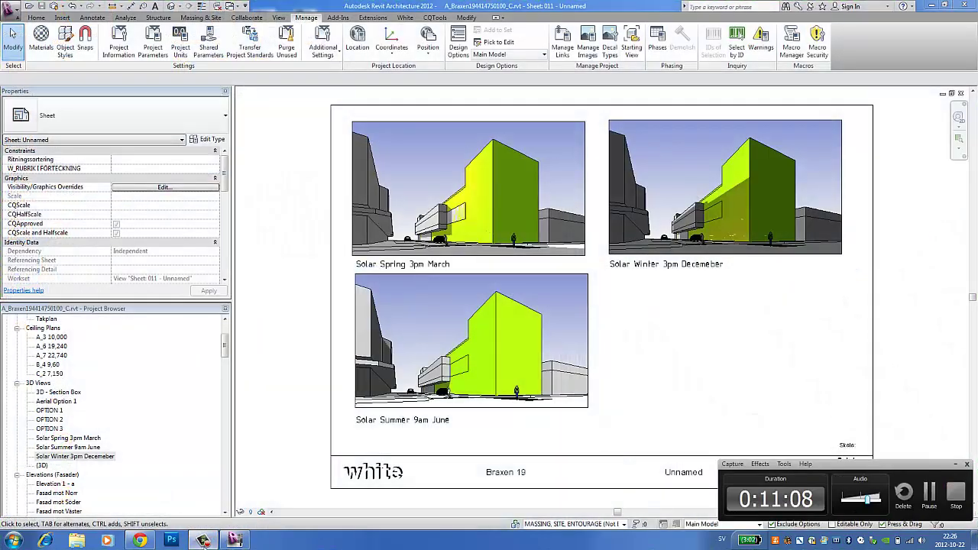